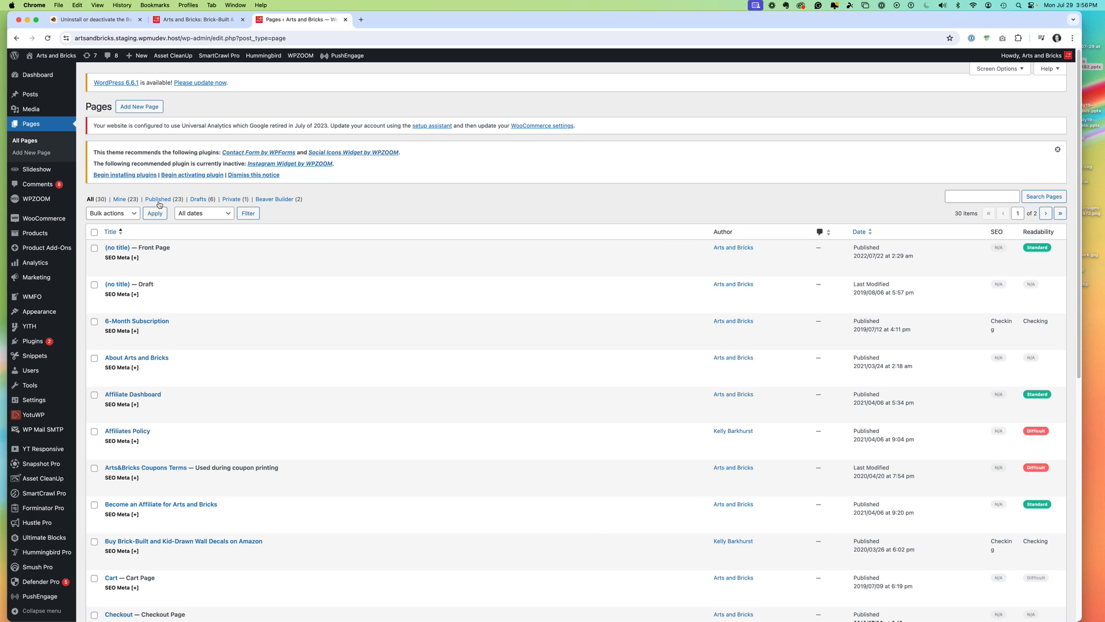
- Review the Beaver Builder documentation on uninstalling the plugin and deleting its leftover post meta values
click(198, 19)
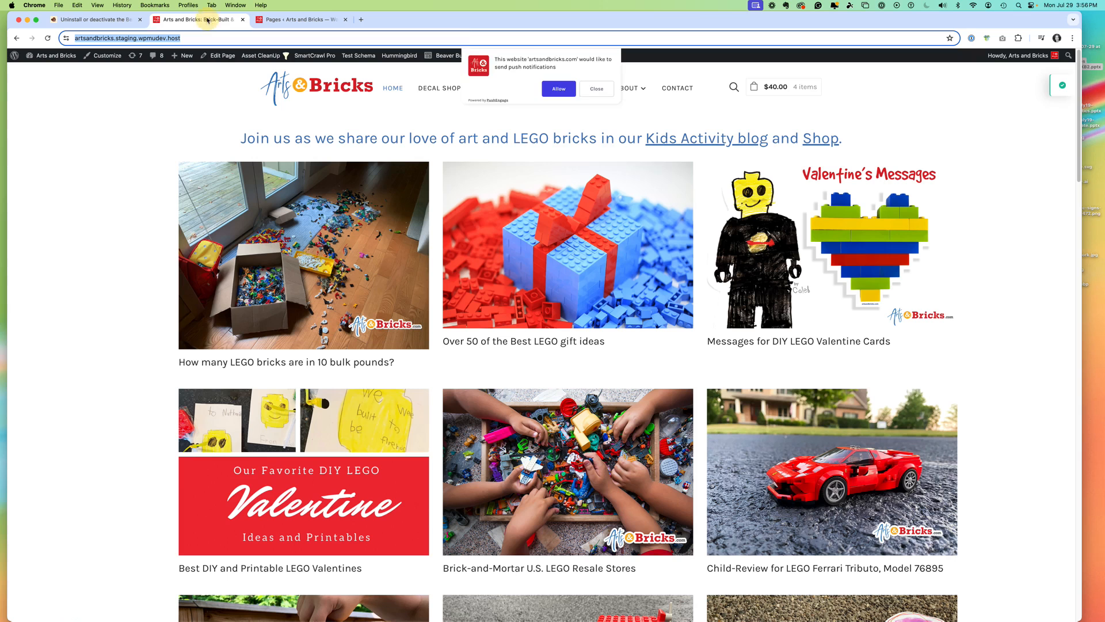
click(95, 20)
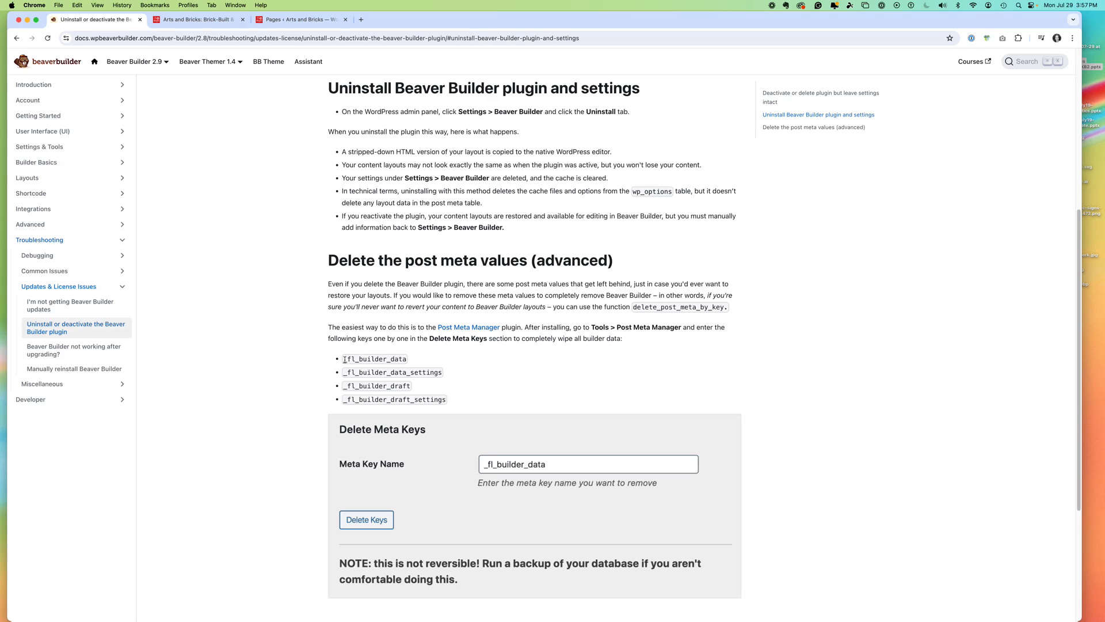
drag(344, 360, 403, 360)
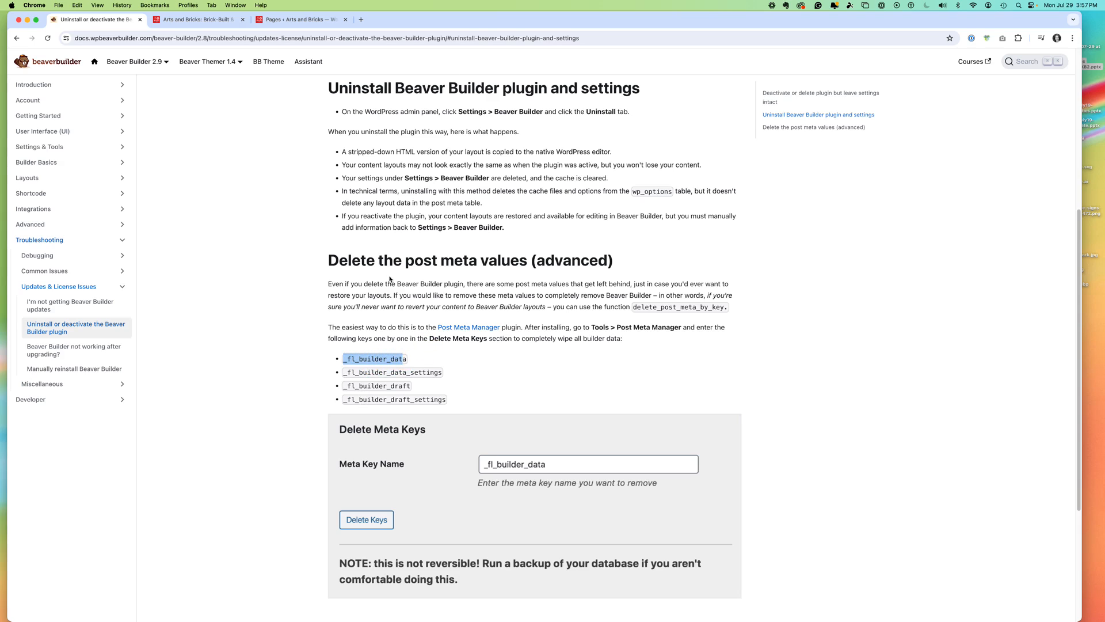
click(393, 324)
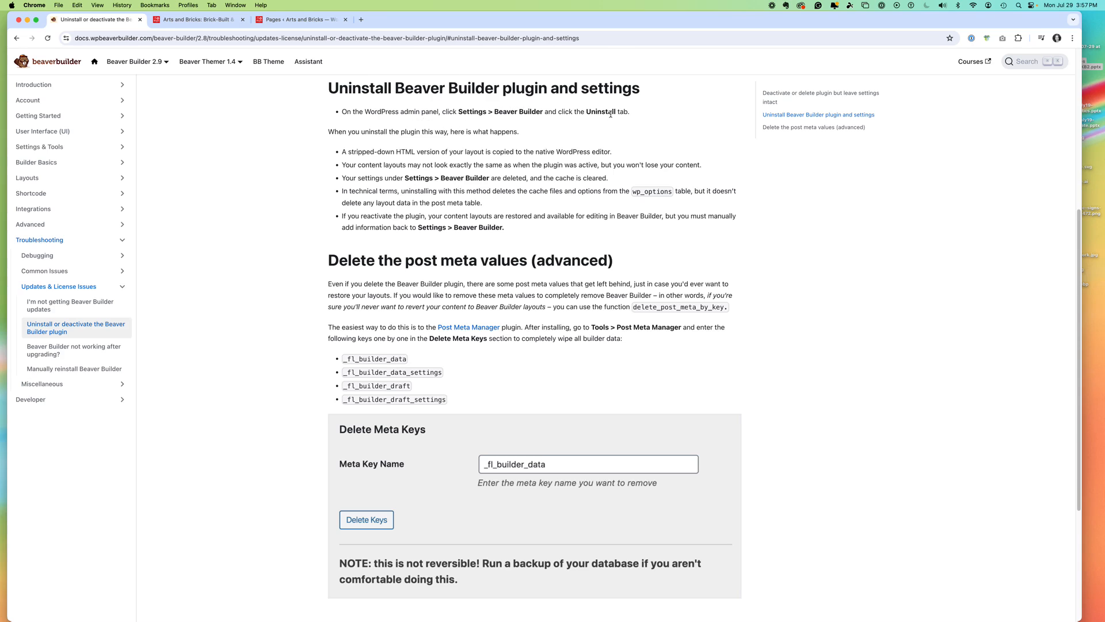
- Open the staging site's About Arts and Bricks page and look over its current layout
click(333, 22)
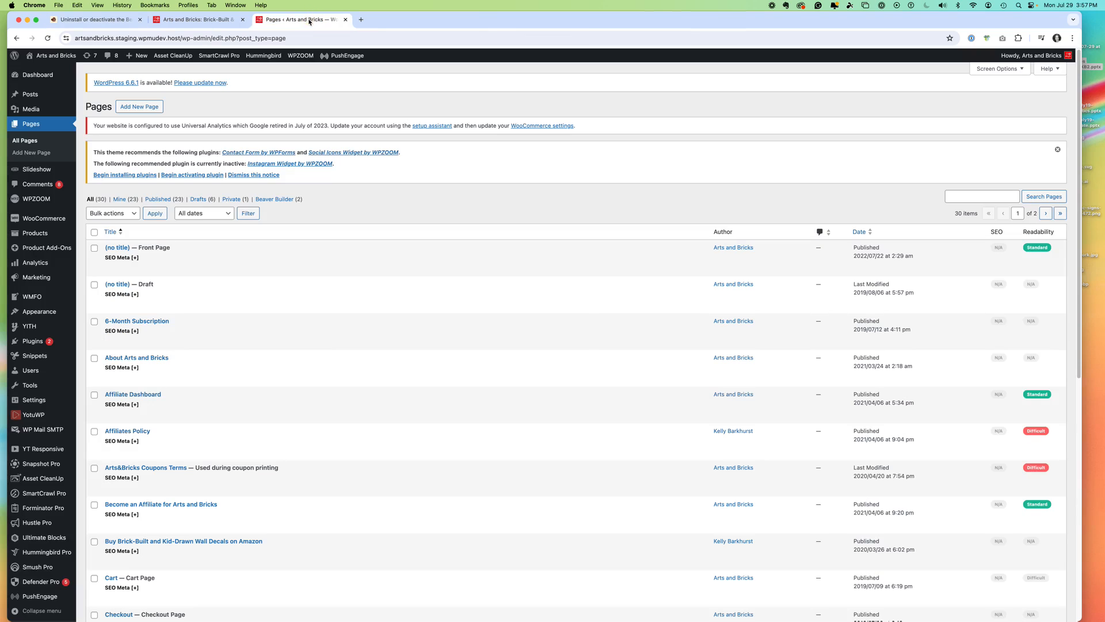
click(17, 39)
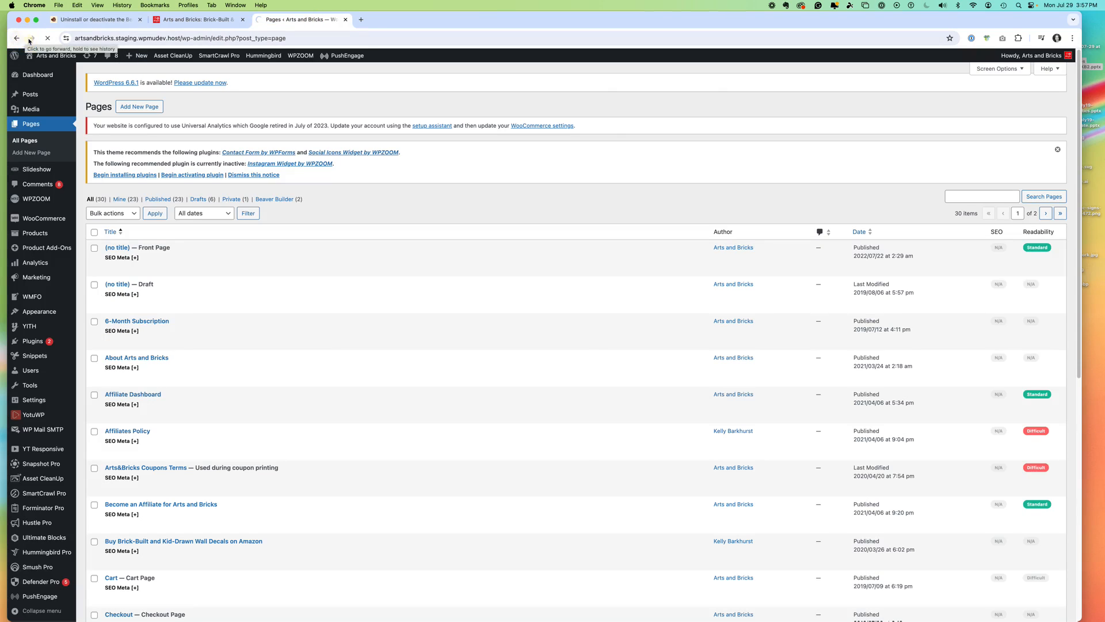
click(196, 20)
click(597, 89)
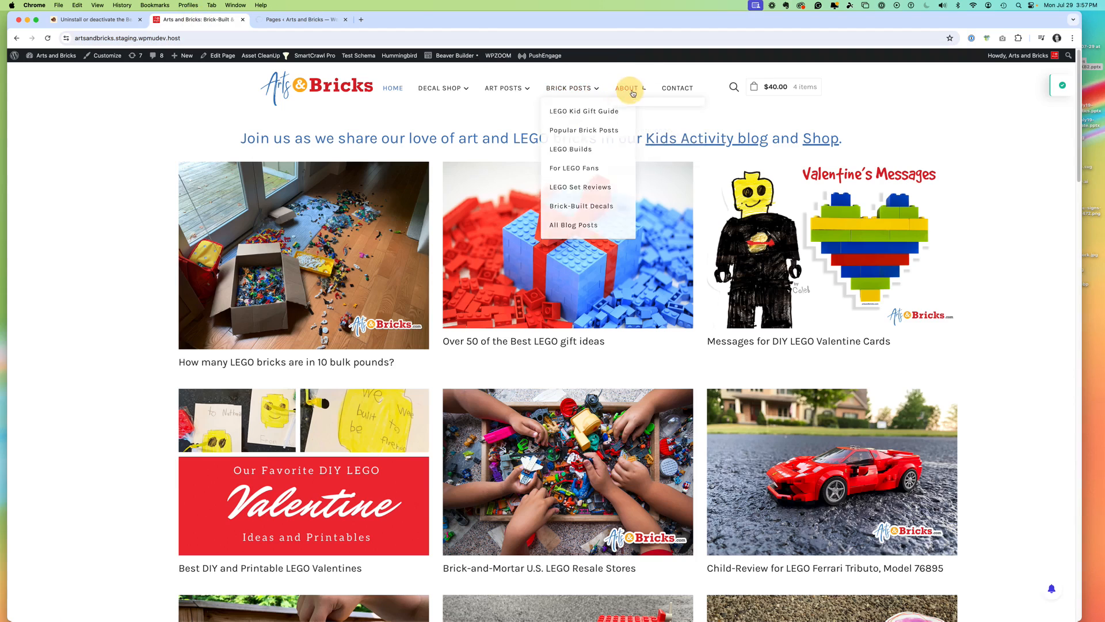
mouse_move(631, 88)
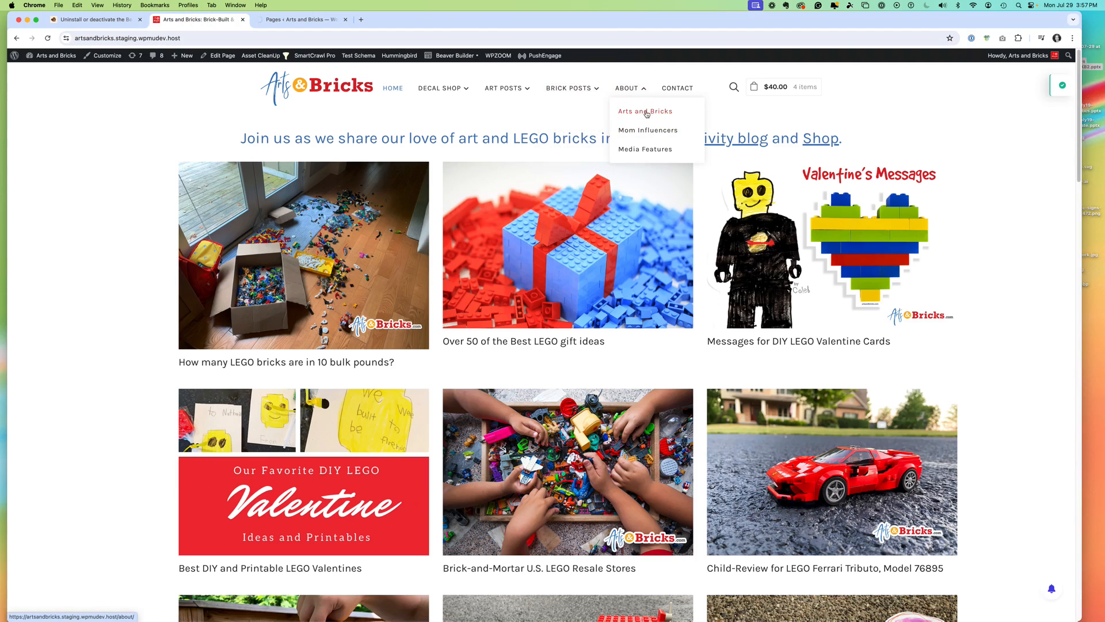
click(645, 113)
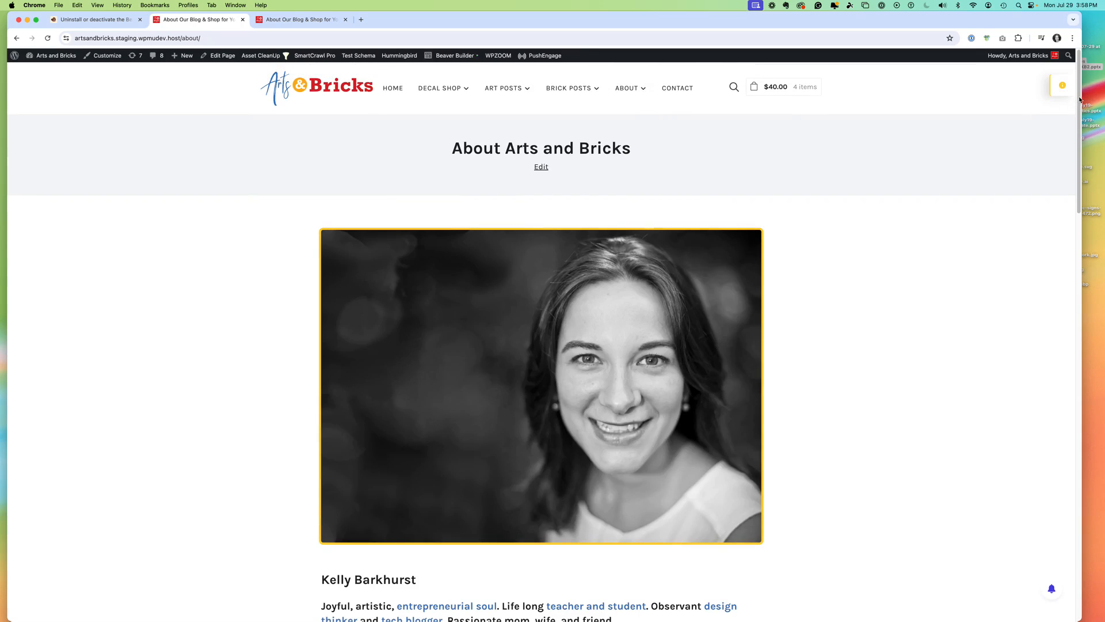
drag(1079, 100, 858, 109)
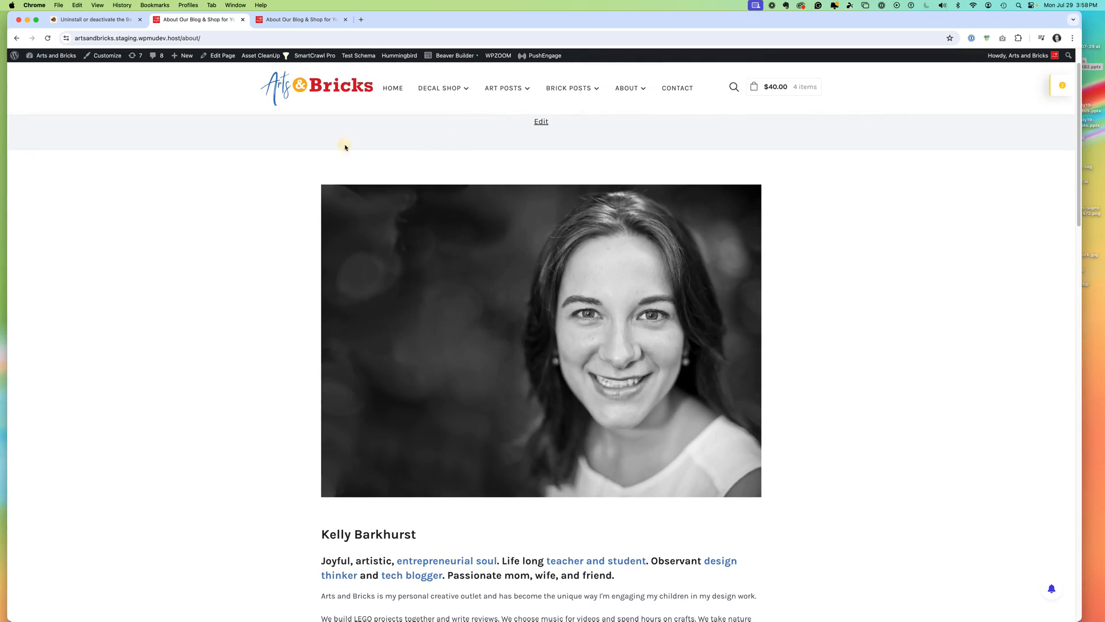
- Check in the page editor whether the About Arts and Bricks page uses Beaver Builder, and return to the Pages list
click(225, 58)
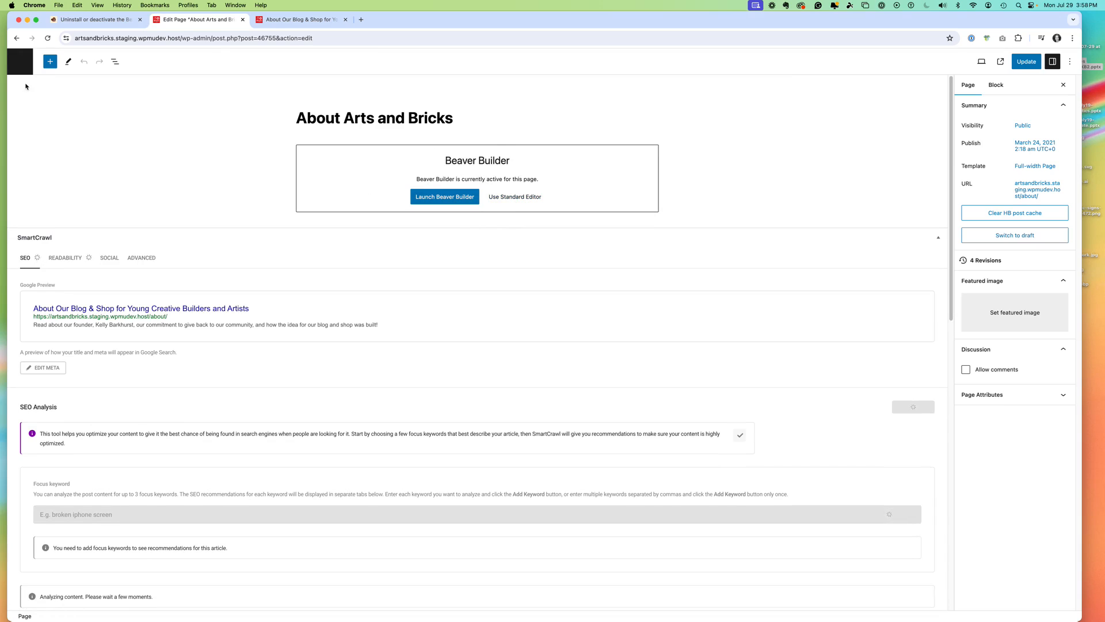
click(21, 65)
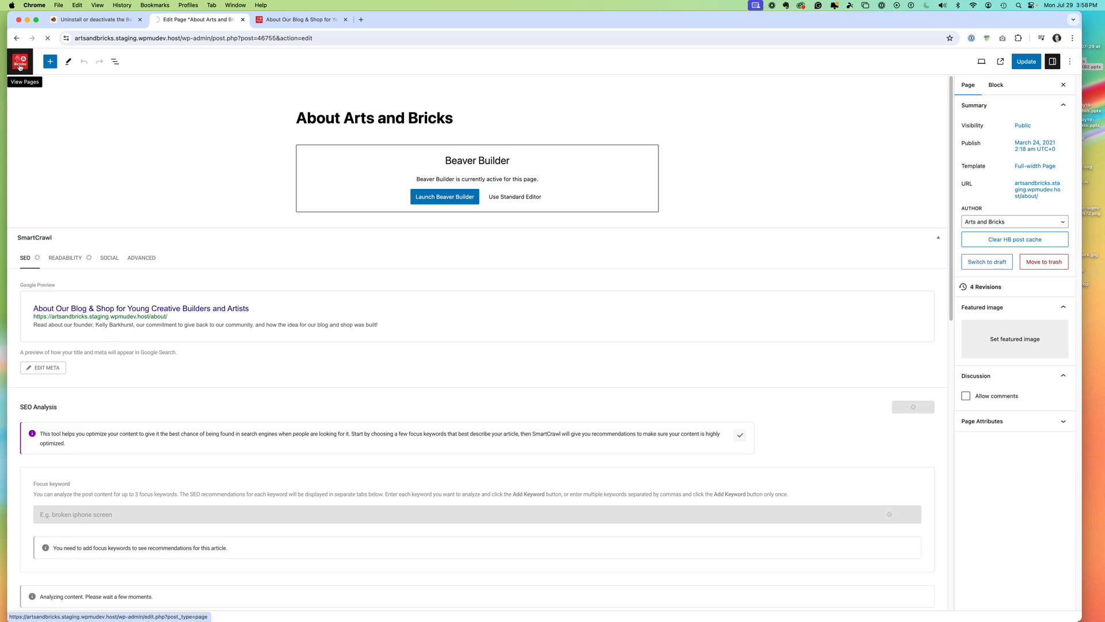
click(75, 20)
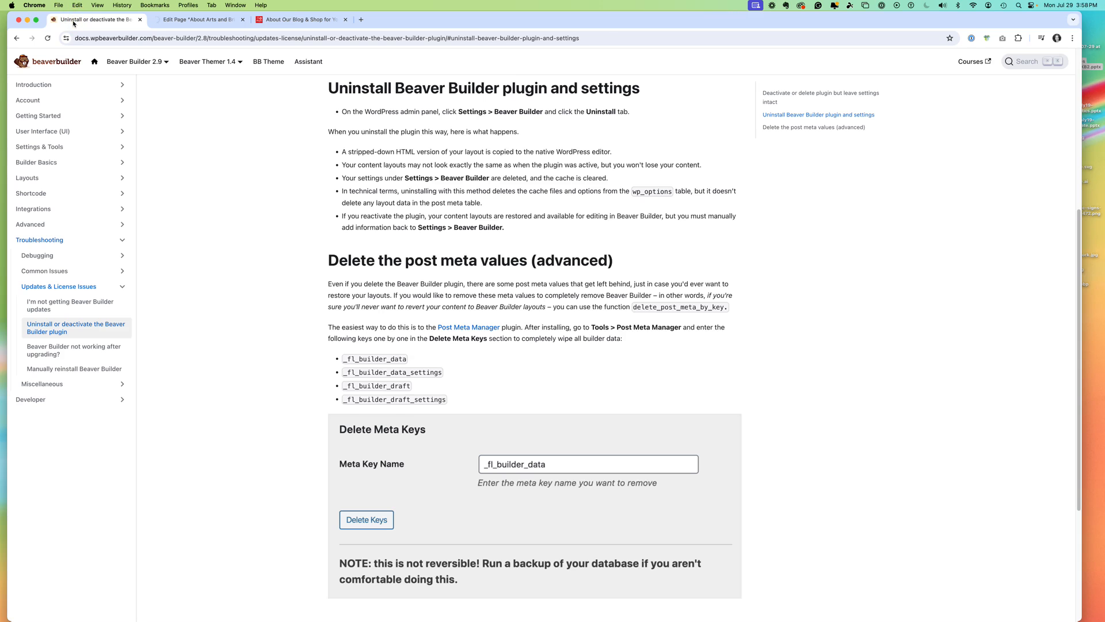
click(196, 20)
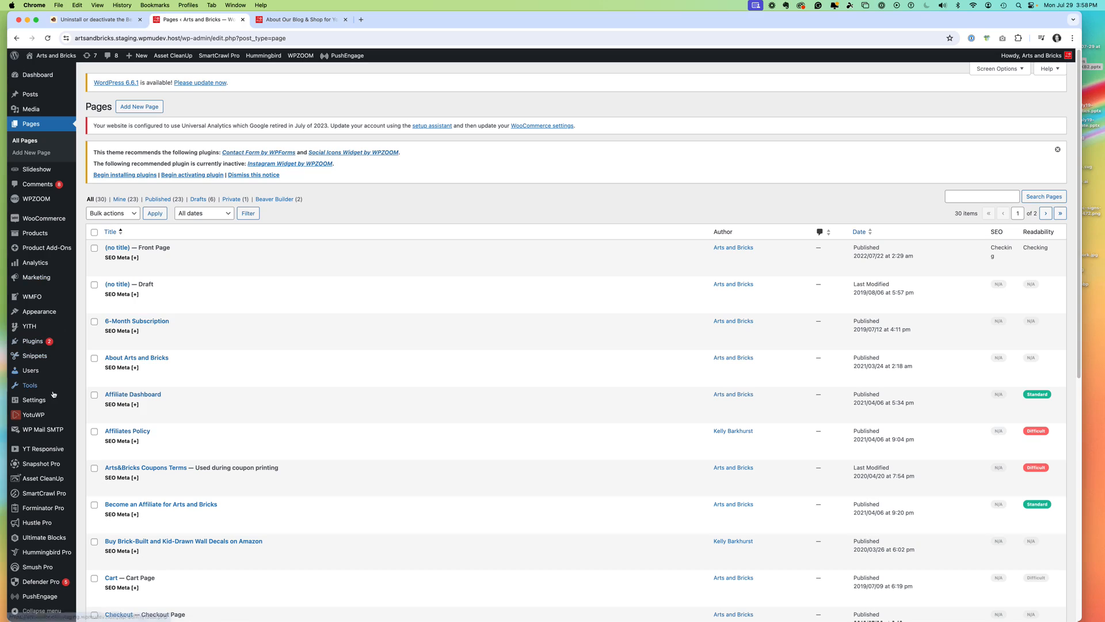
- Uninstall Beaver Builder and its data using the Tools section of the plugin's settings, confirming with the word "uninstall"
mouse_move(33, 404)
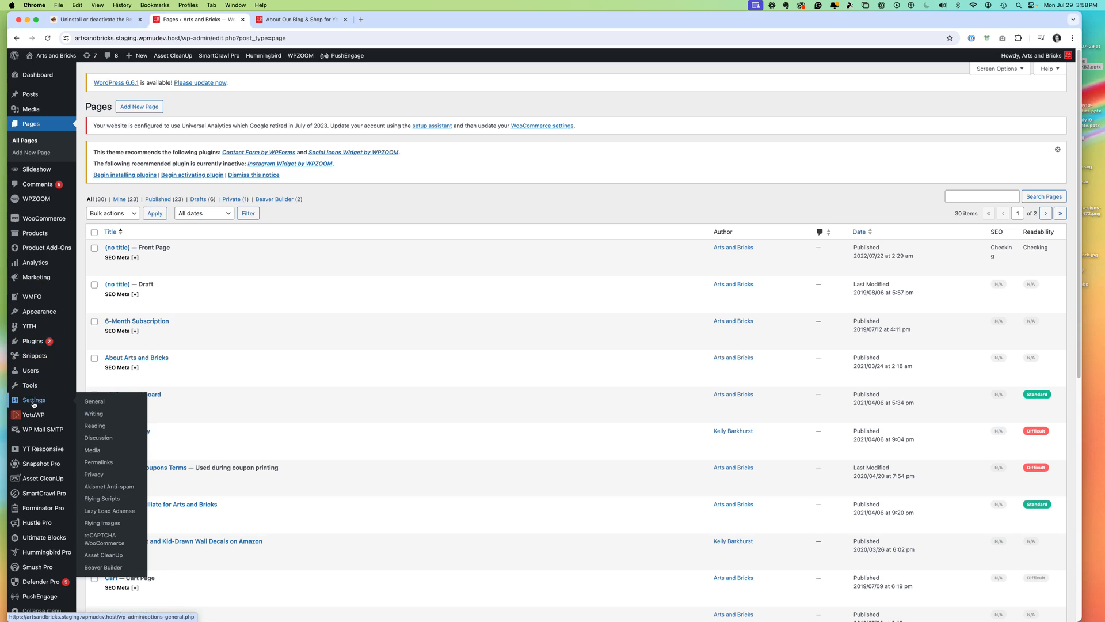
click(113, 568)
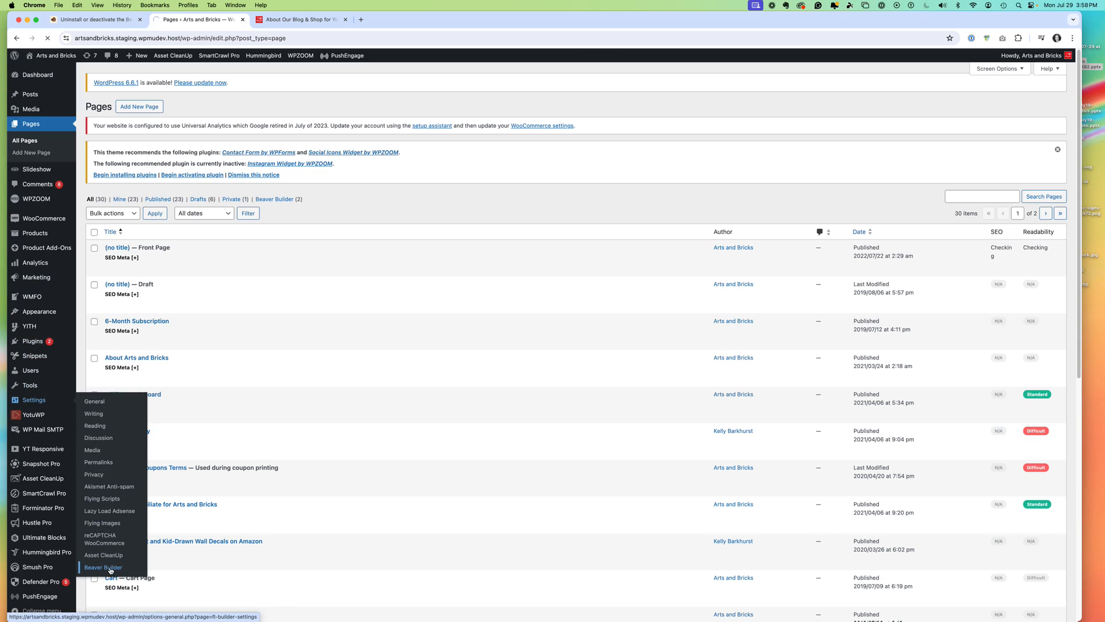
click(106, 347)
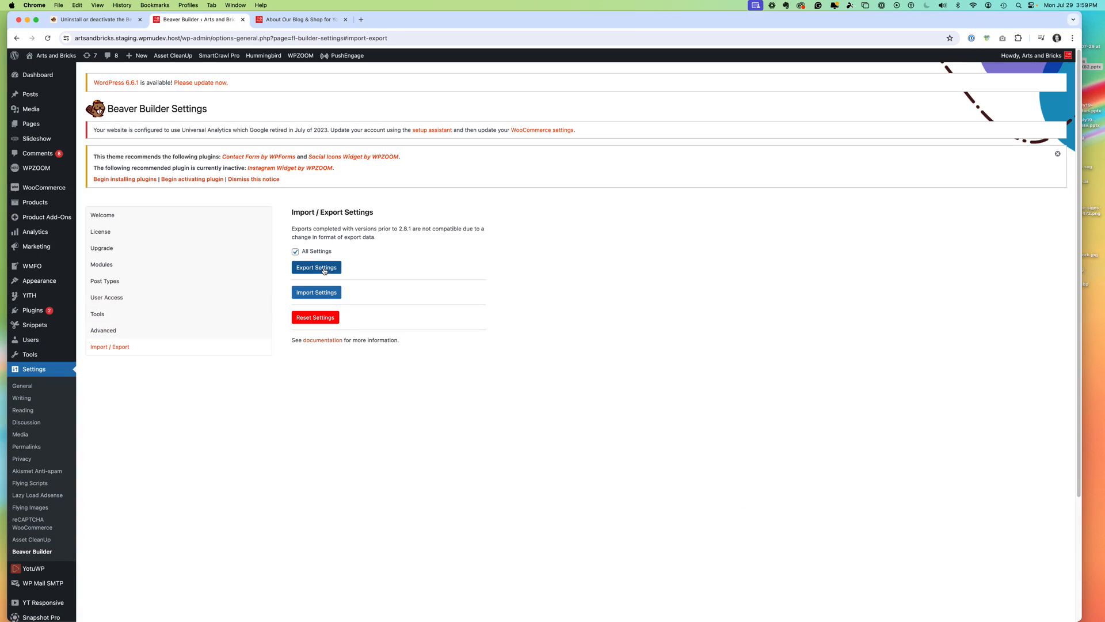
click(101, 215)
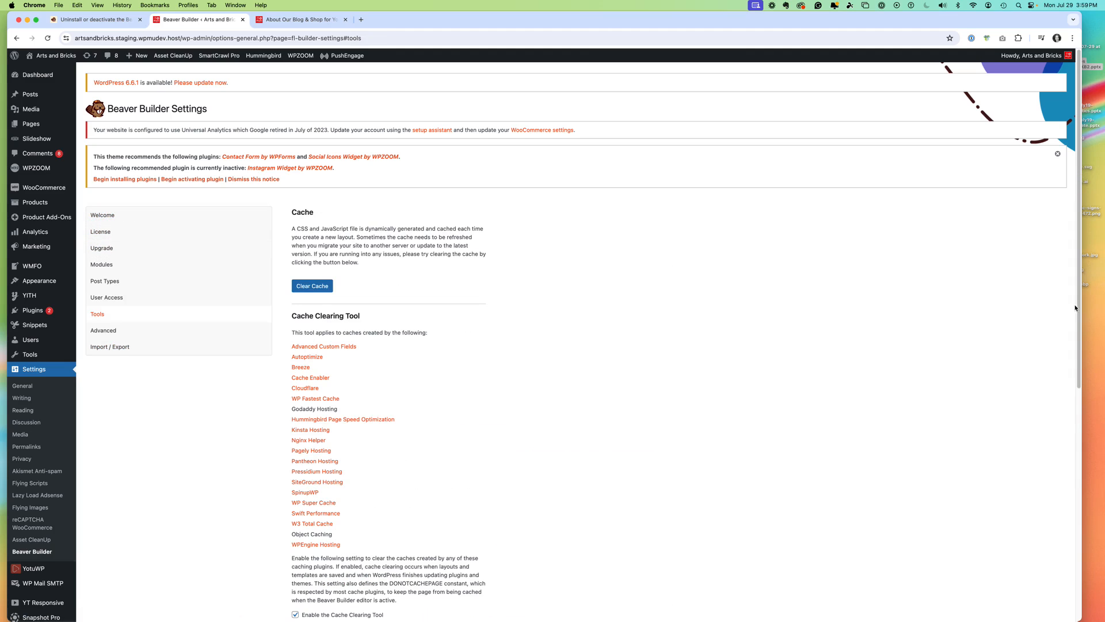
drag(1075, 308, 1035, 383)
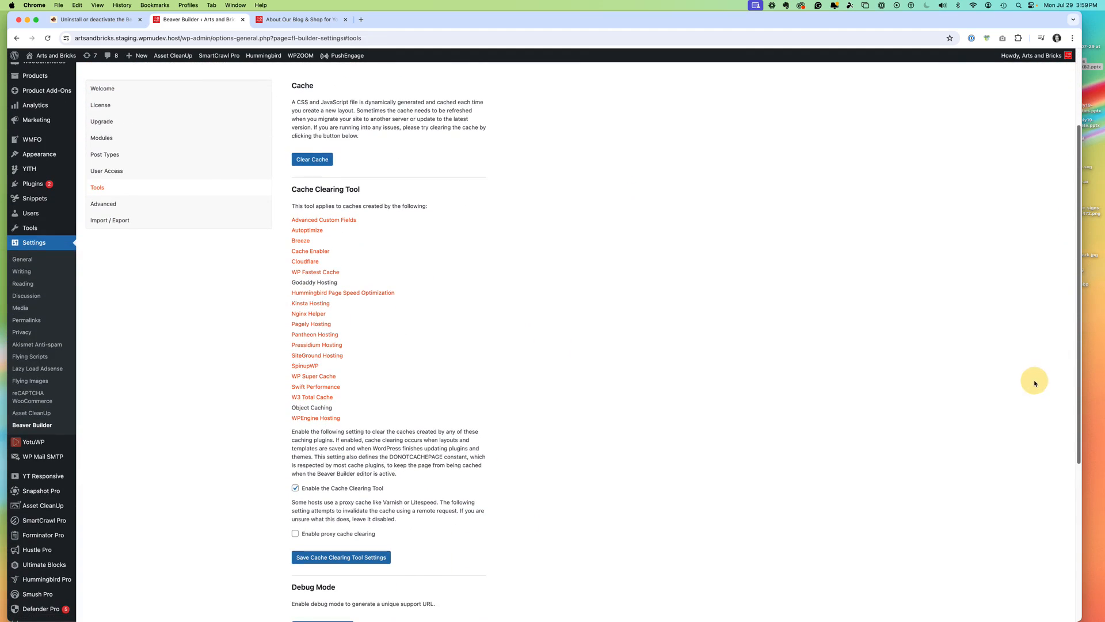
scroll(1034, 382, down, 5)
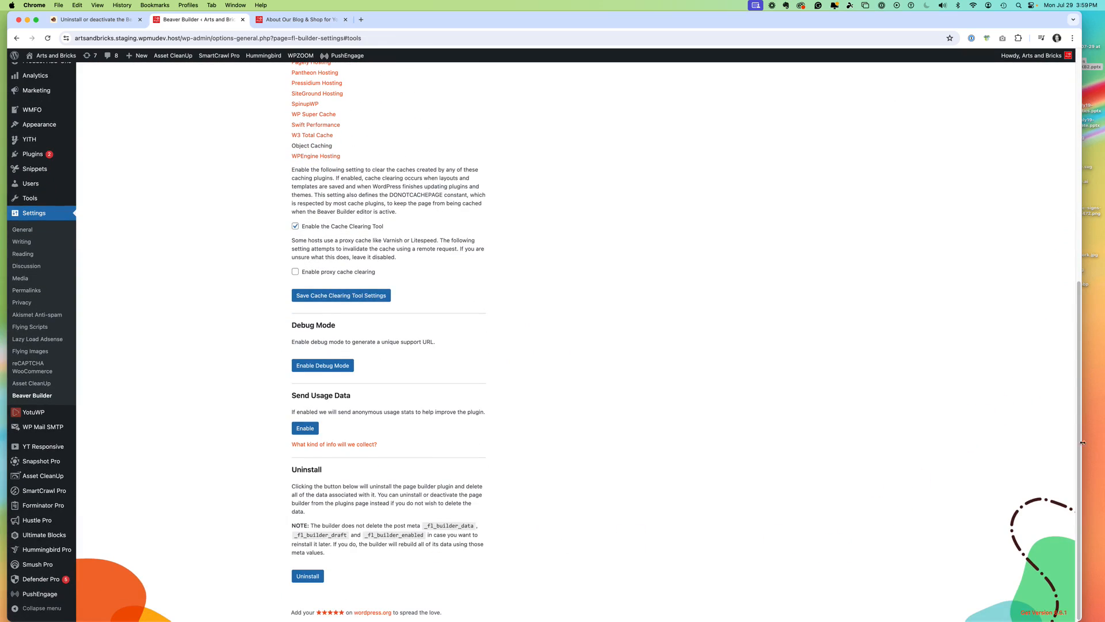
drag(1082, 442, 754, 543)
click(309, 577)
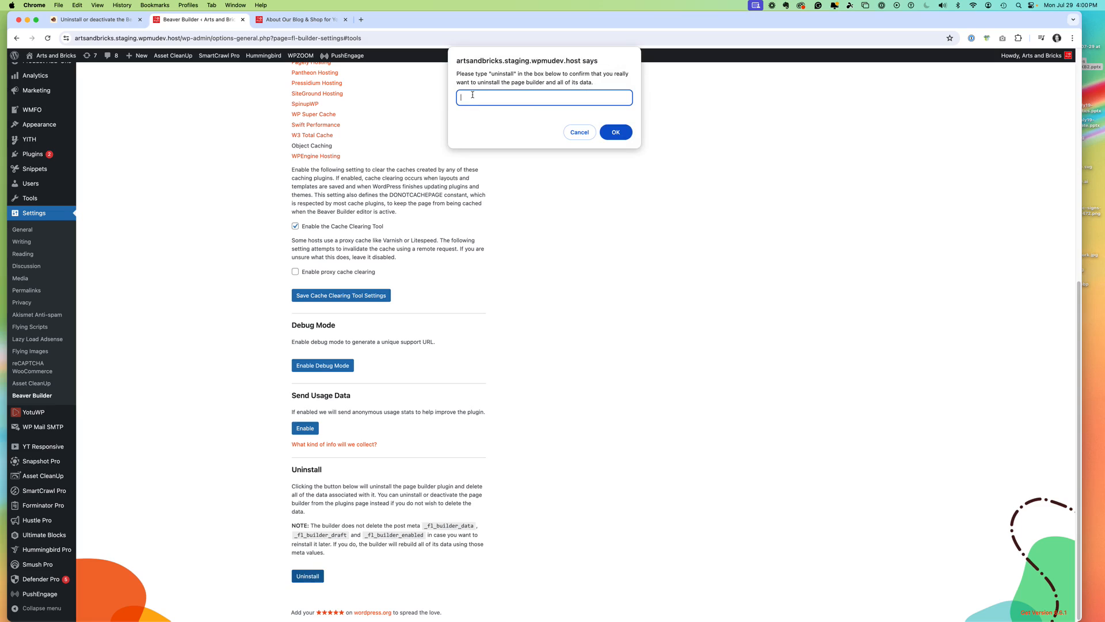
text(uninstall)
click(614, 133)
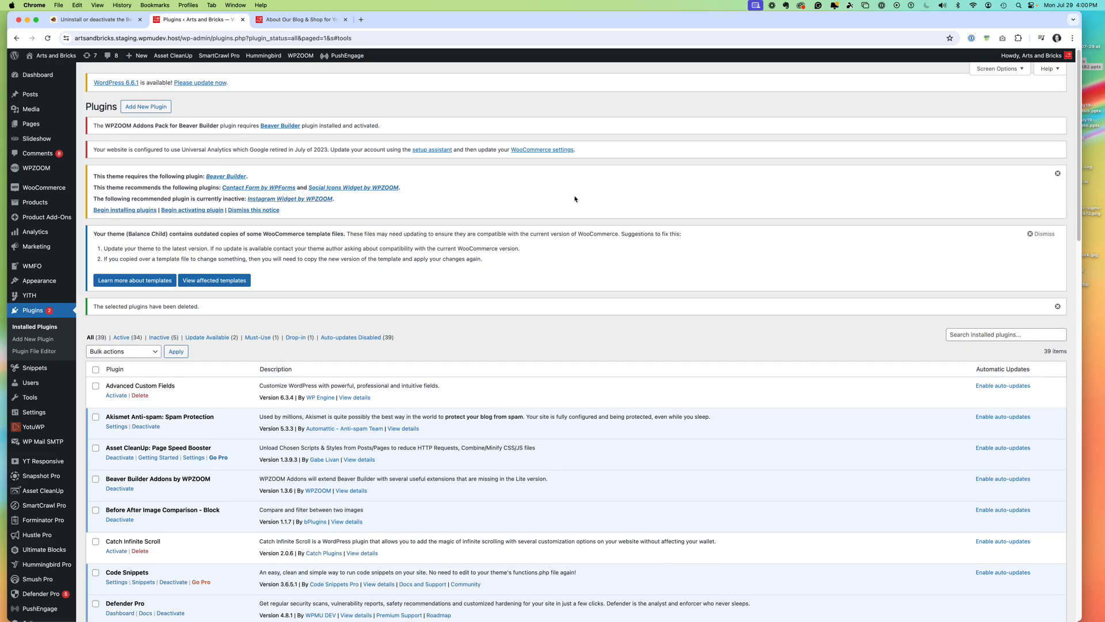
- Find Post Meta Manager among the installed plugins and view its plugin details
drag(1073, 188, 1020, 392)
scroll(1021, 391, down, 3)
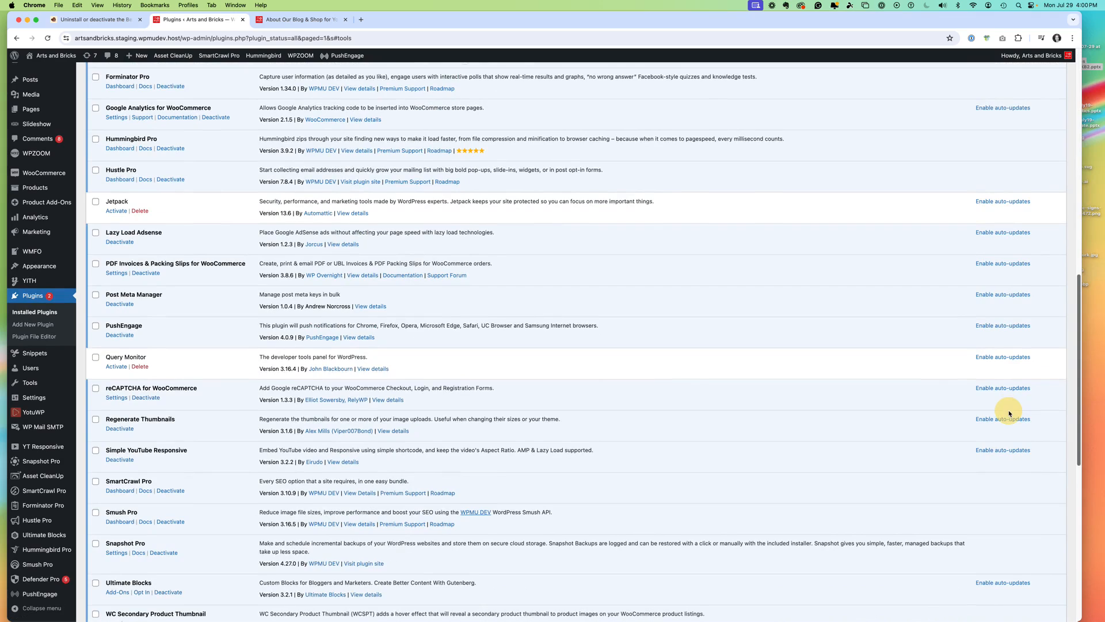
scroll(973, 461, down, 4)
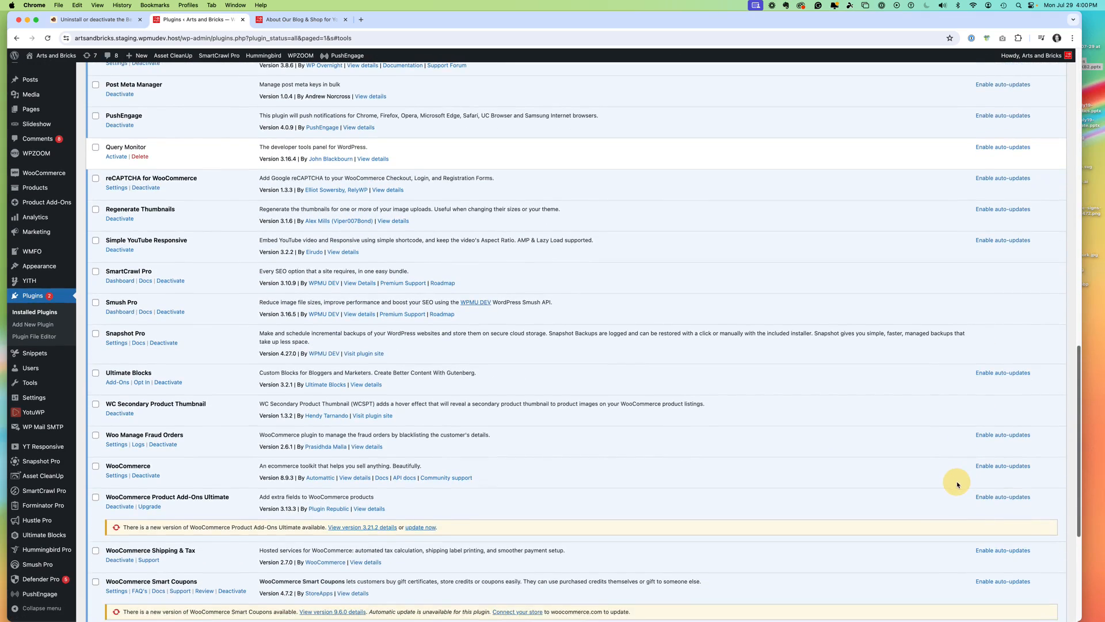
scroll(955, 477, up, 1)
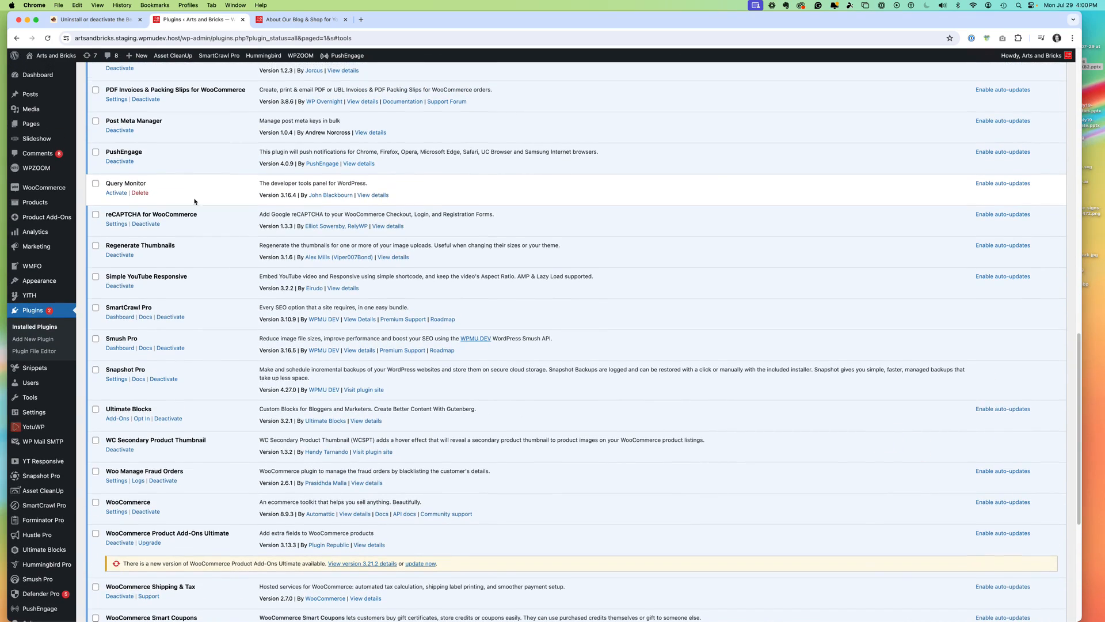
click(368, 132)
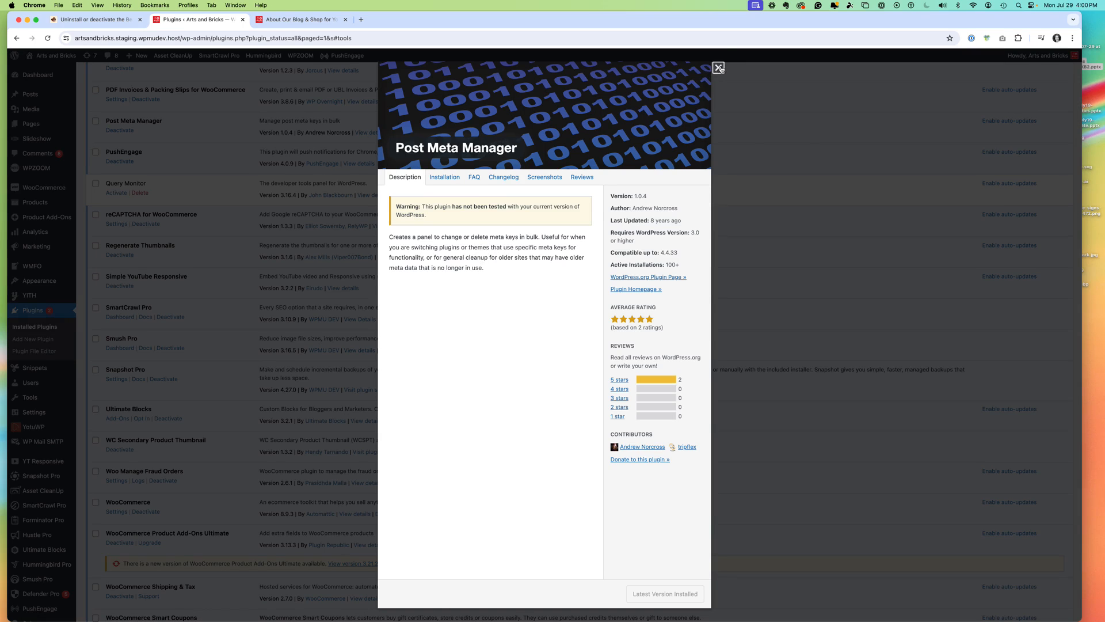
click(718, 67)
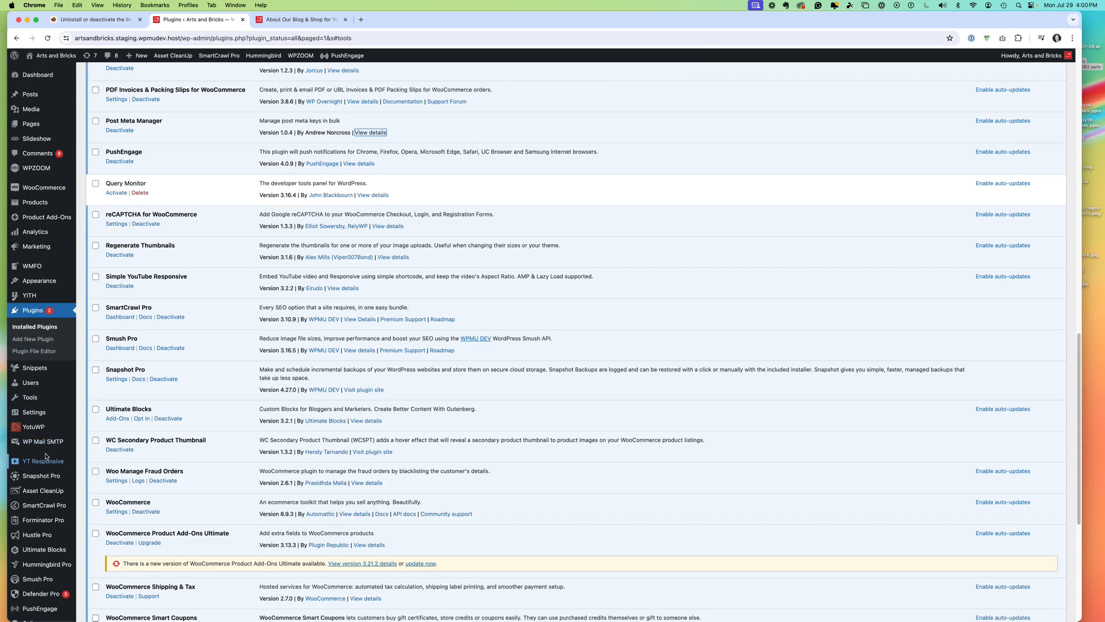
- Delete the _fl_builder_data meta key in bulk with Post Meta Manager, copying the key name from the Beaver Builder documentation
mouse_move(45, 402)
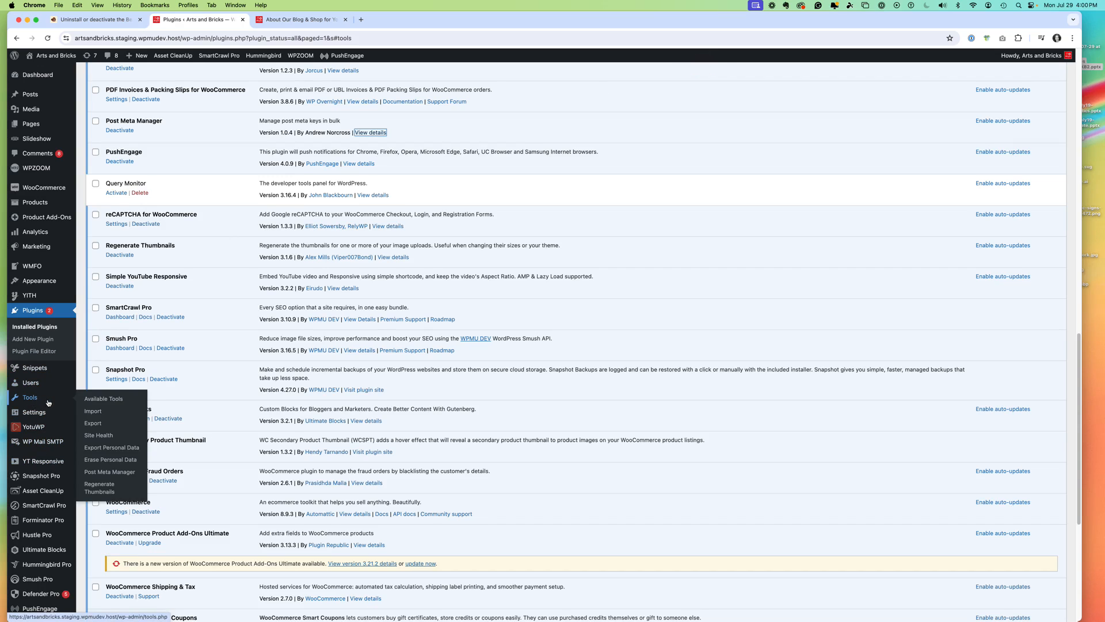
click(118, 472)
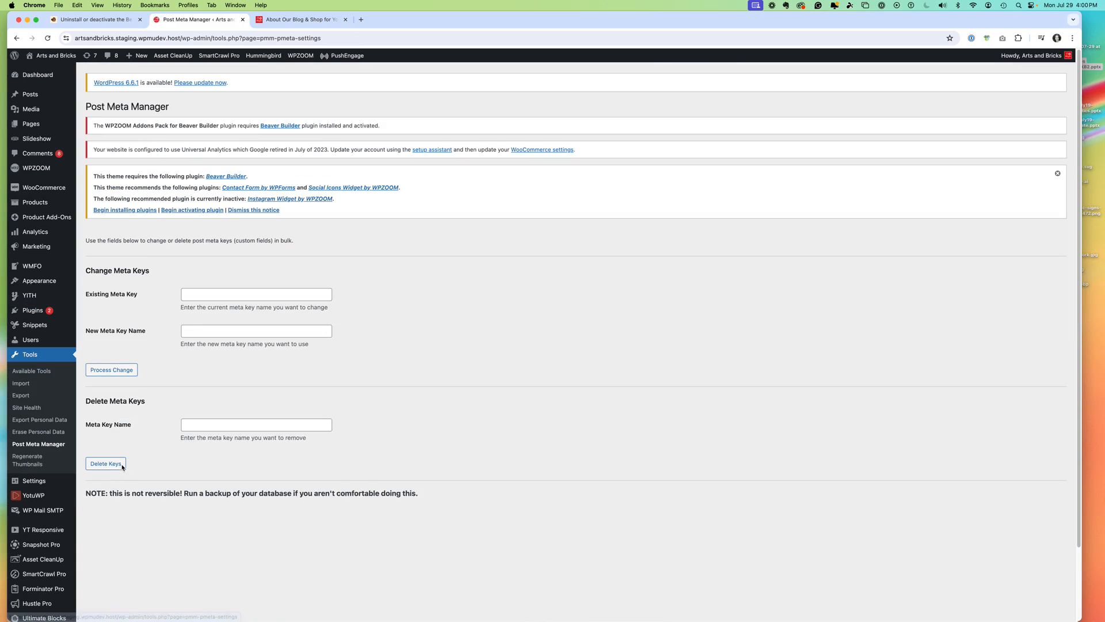
click(113, 19)
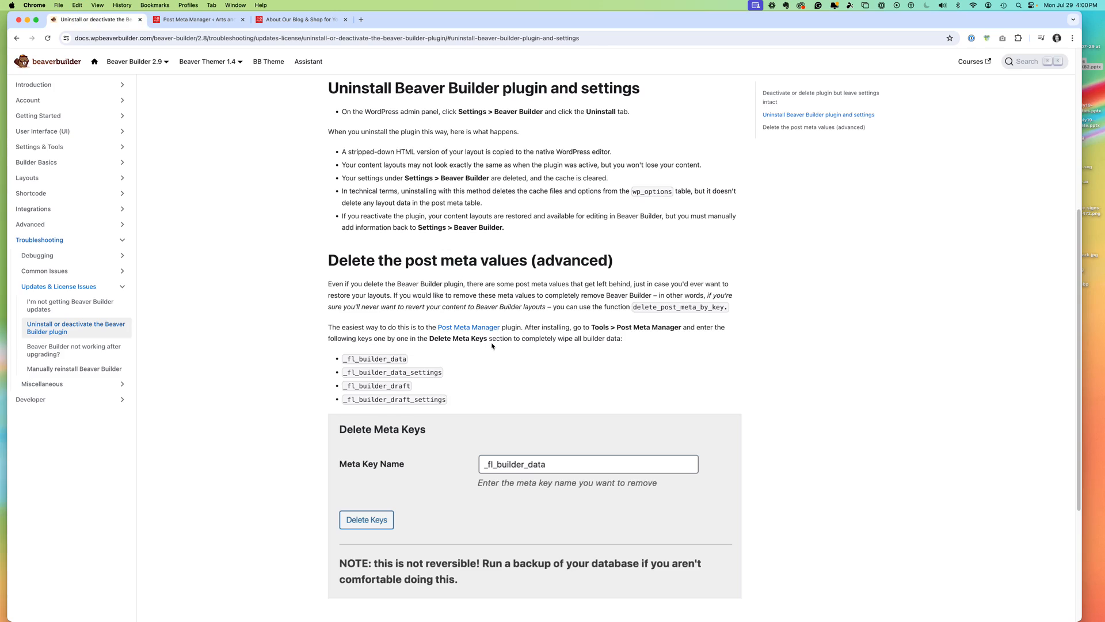
drag(343, 360, 410, 359)
key(super+c)
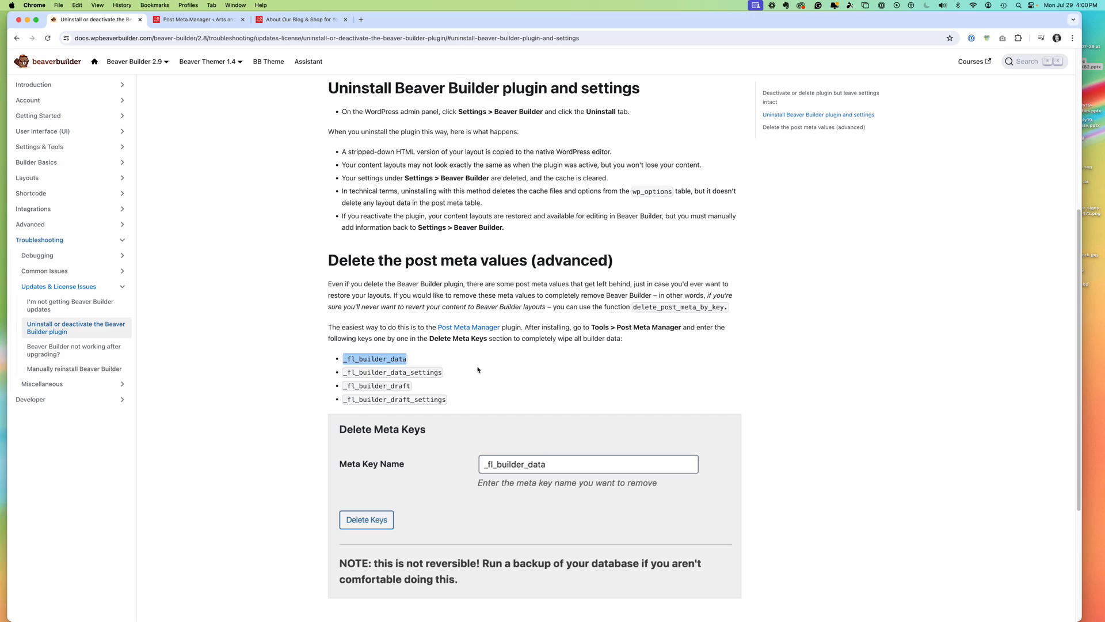
click(192, 20)
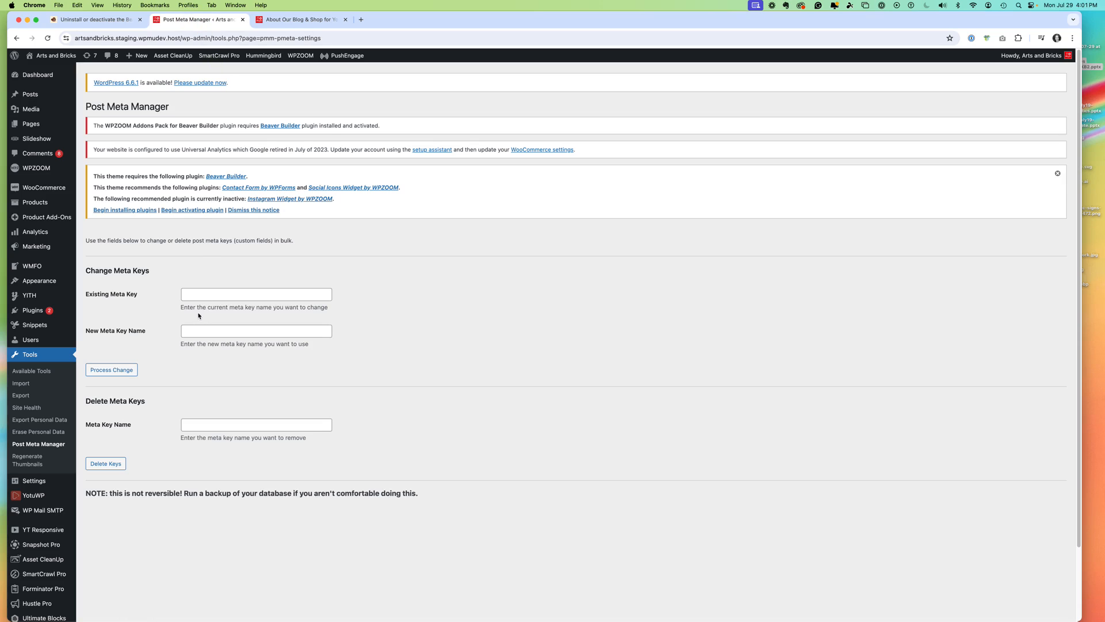
click(199, 425)
key(super+v)
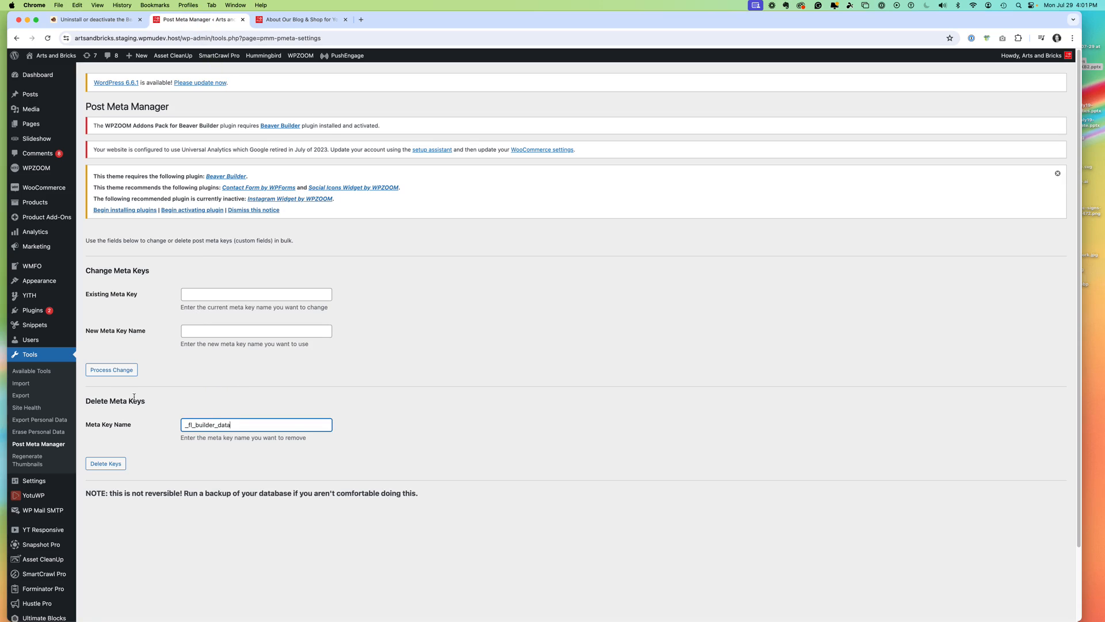
click(114, 464)
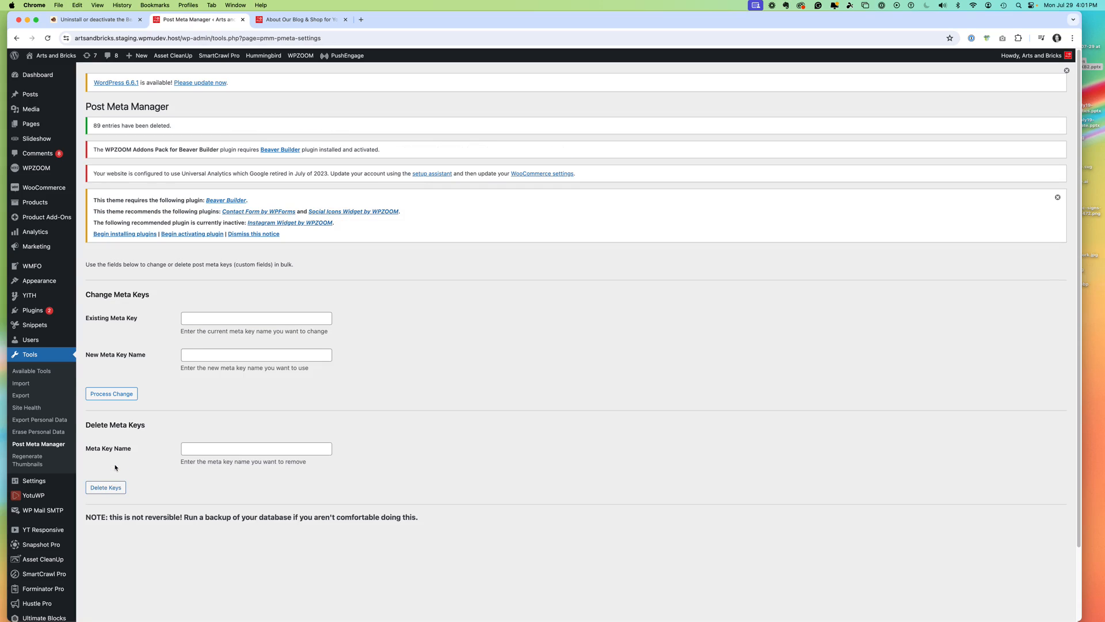
- Delete the _fl_builder_data_settings meta key in bulk with Post Meta Manager, copying its name from the Beaver Builder documentation
click(106, 23)
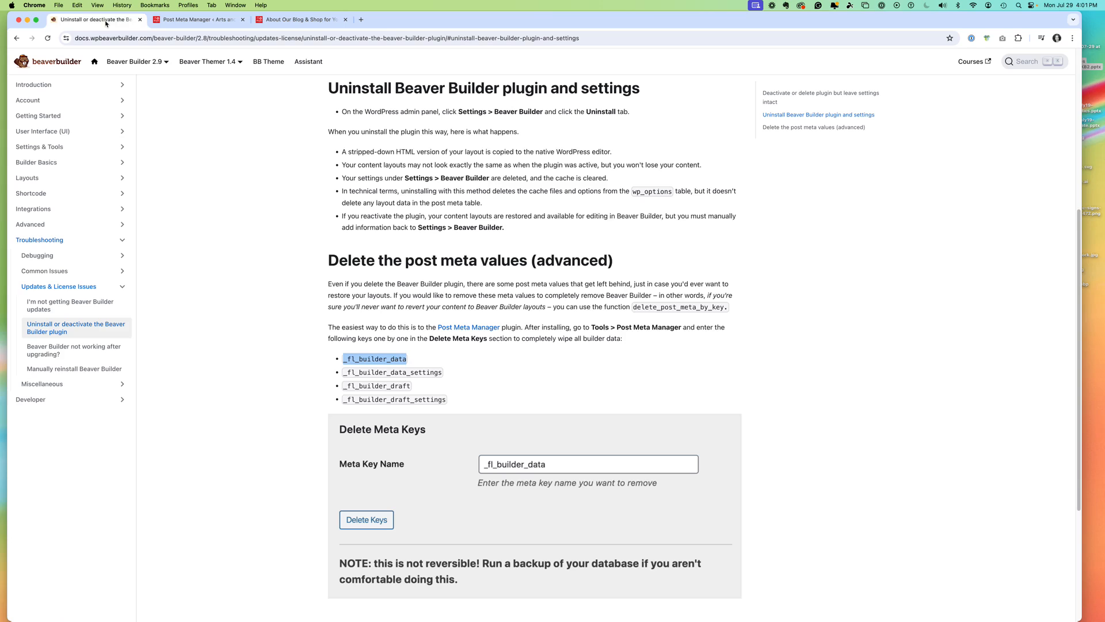
drag(344, 373, 442, 373)
key(super+c)
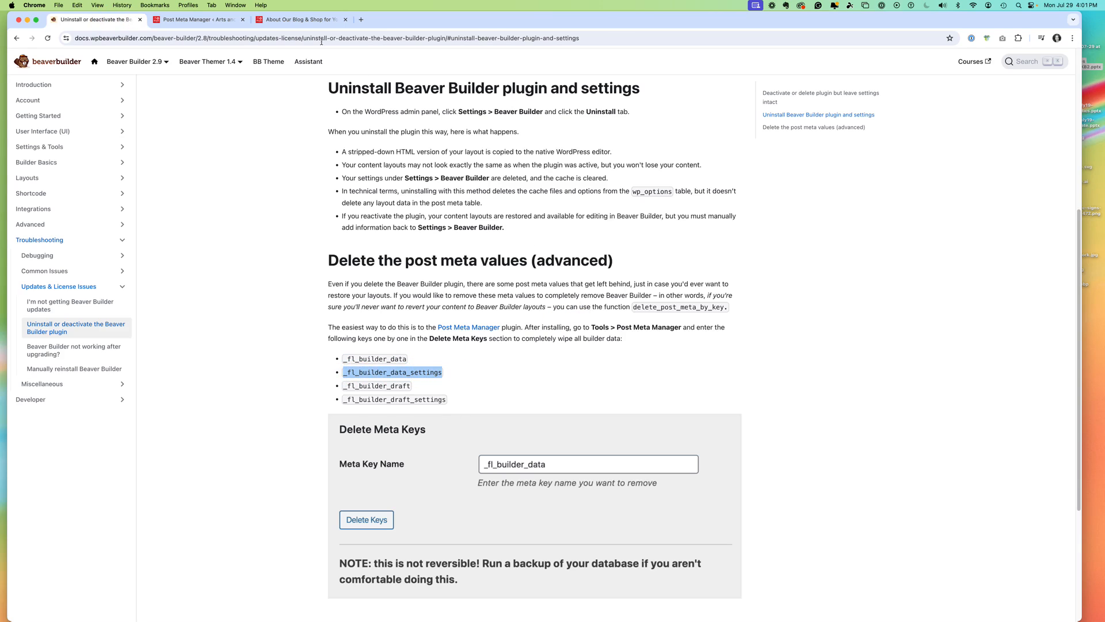
click(195, 20)
click(204, 448)
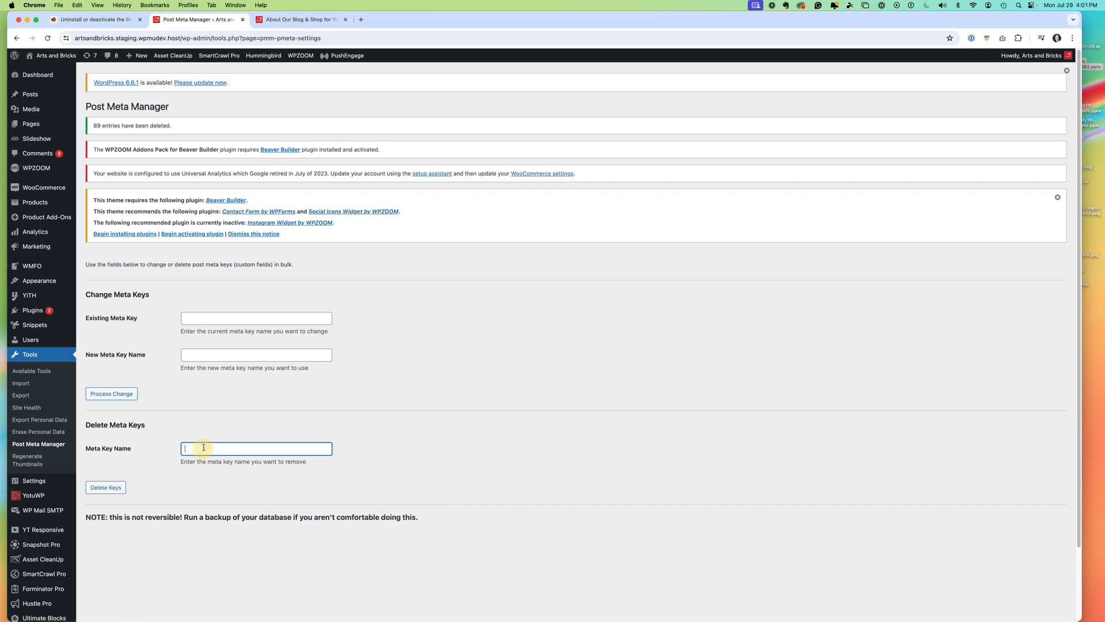
key(super+v)
click(106, 487)
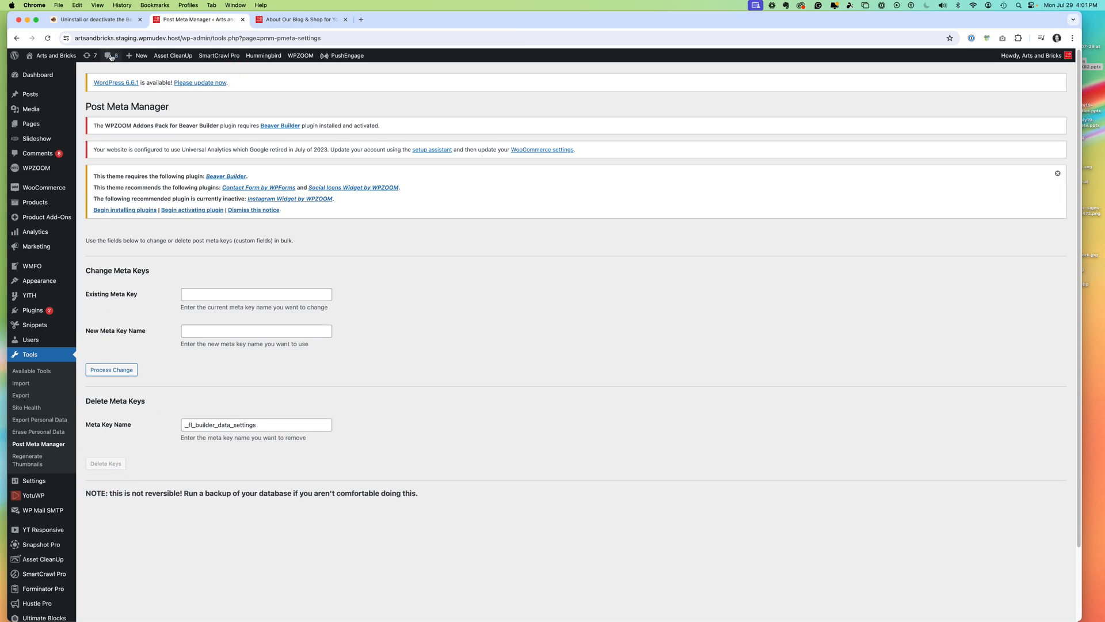
- Delete the _fl_builder_draft meta key in bulk with Post Meta Manager, copying its name from the documentation
click(92, 20)
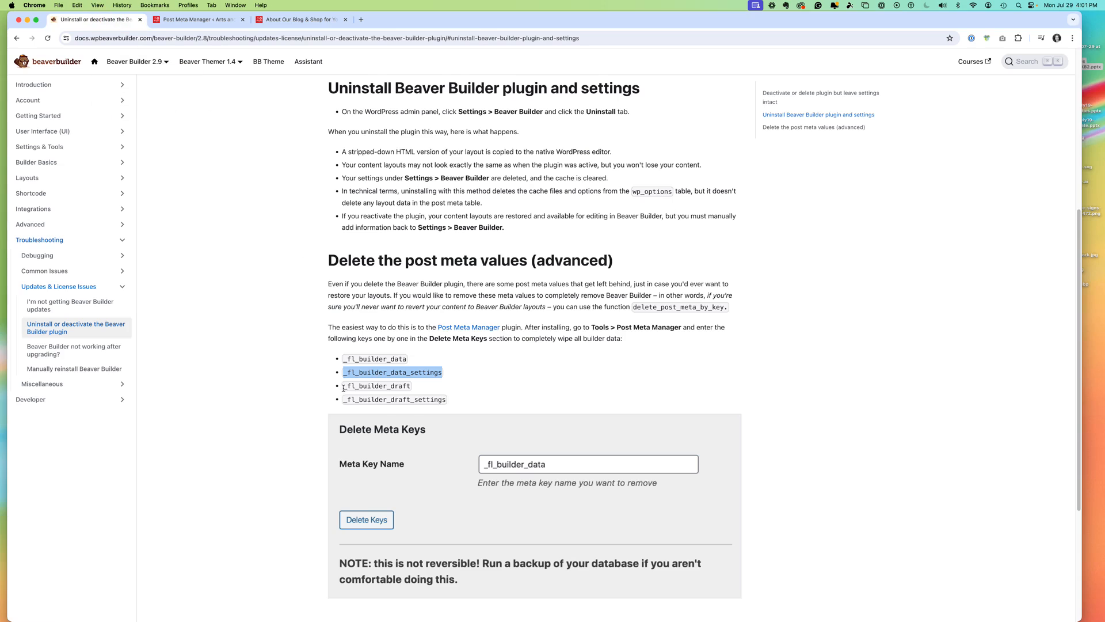
drag(343, 388, 411, 386)
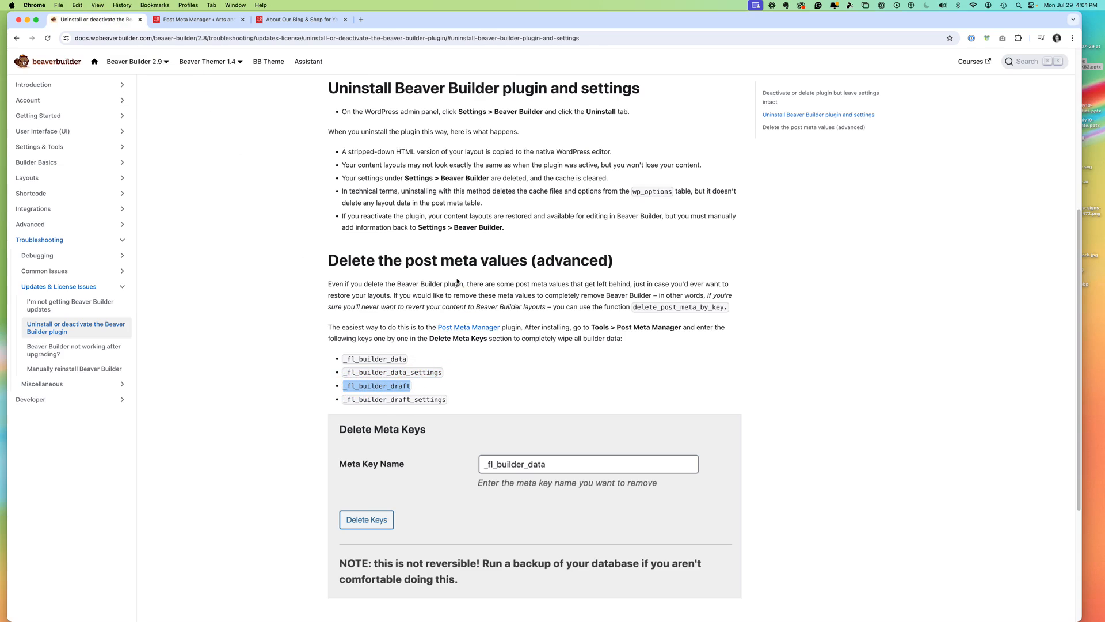
key(super+c)
key(ctrl+Tab)
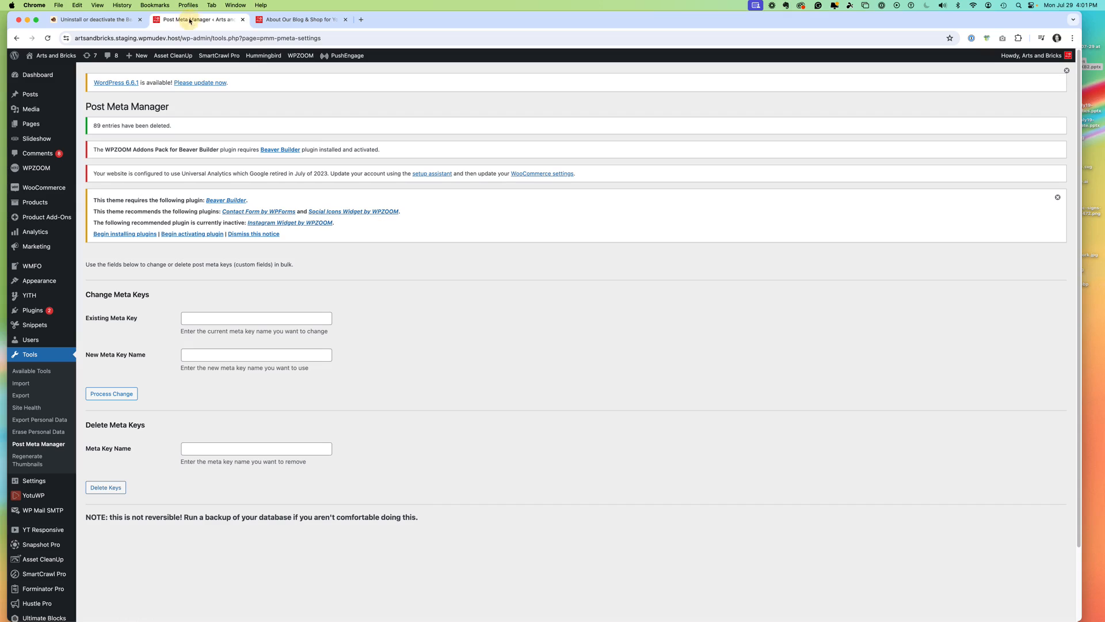
click(201, 446)
key(super+v)
click(106, 488)
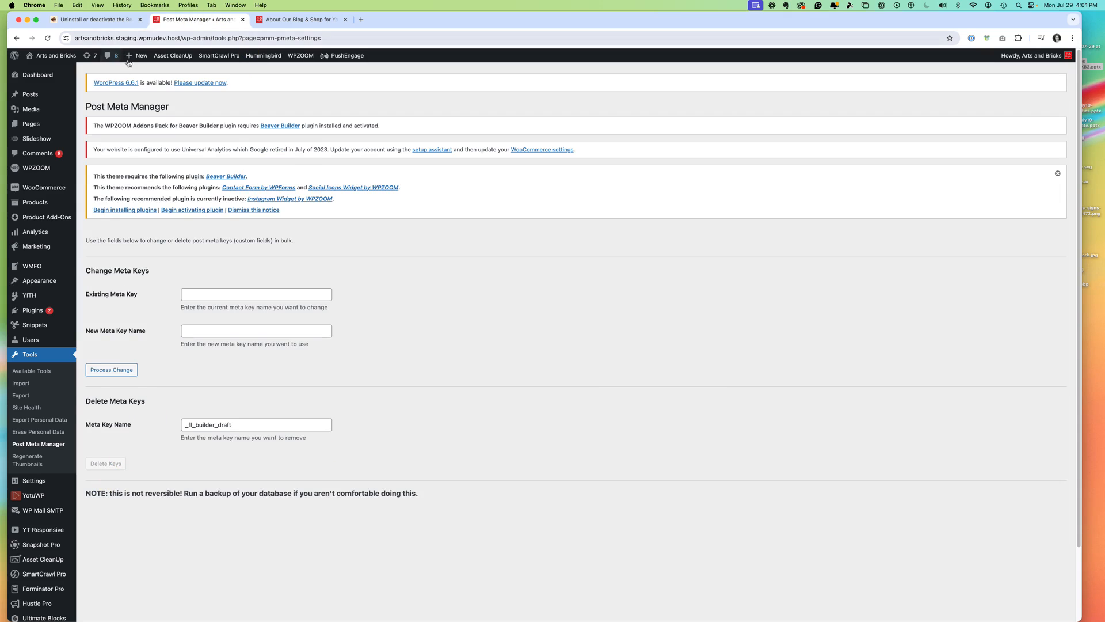
- Delete the _fl_builder_draft_settings meta key in bulk with Post Meta Manager, copying its name from the documentation
click(97, 21)
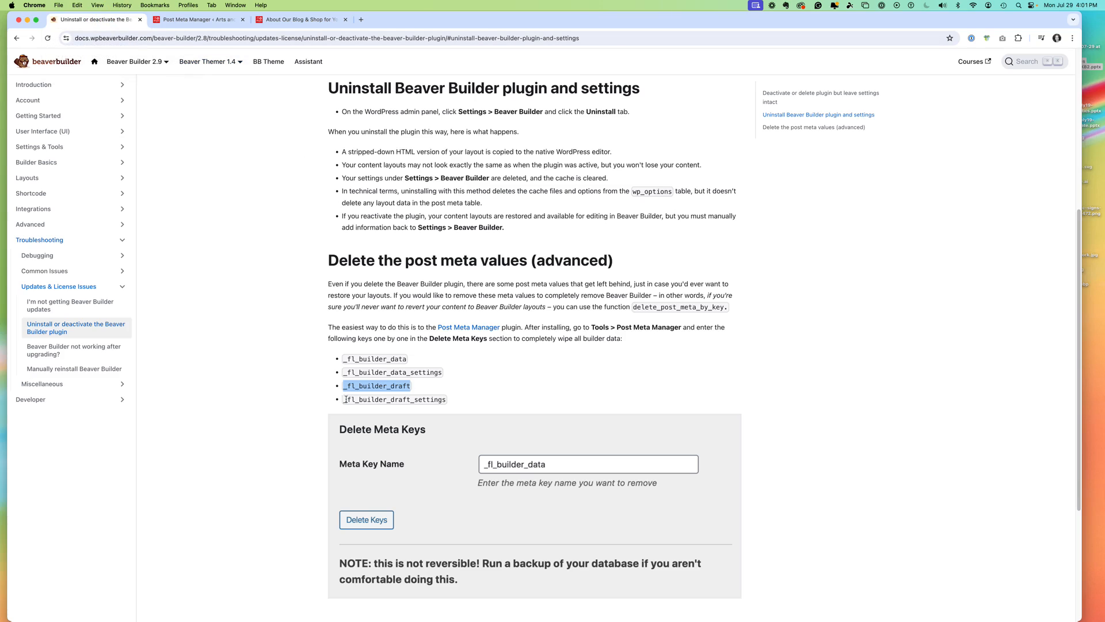
drag(345, 399, 452, 399)
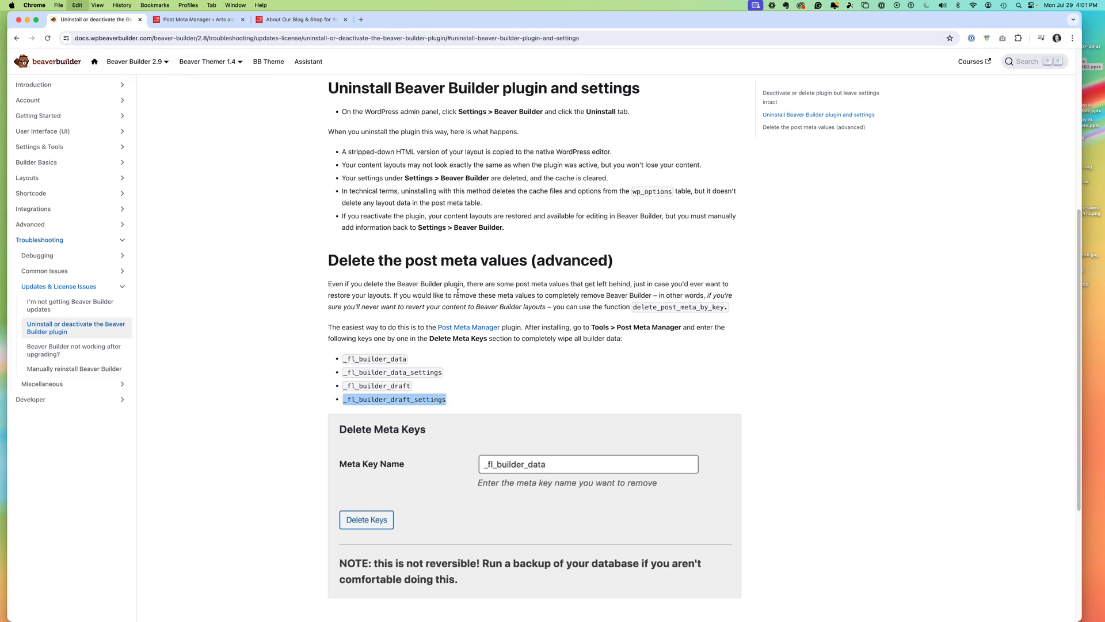
click(199, 20)
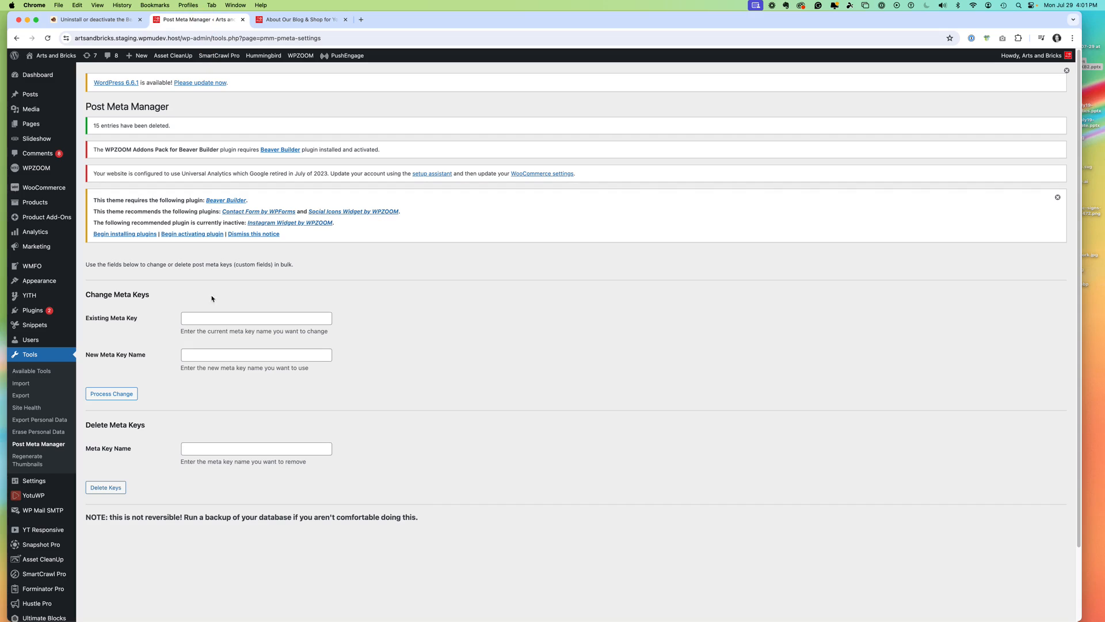
click(194, 451)
key(super+v)
click(106, 488)
- Reload the live About Arts and Bricks page to check its content, and open the page for editing
click(270, 19)
click(47, 38)
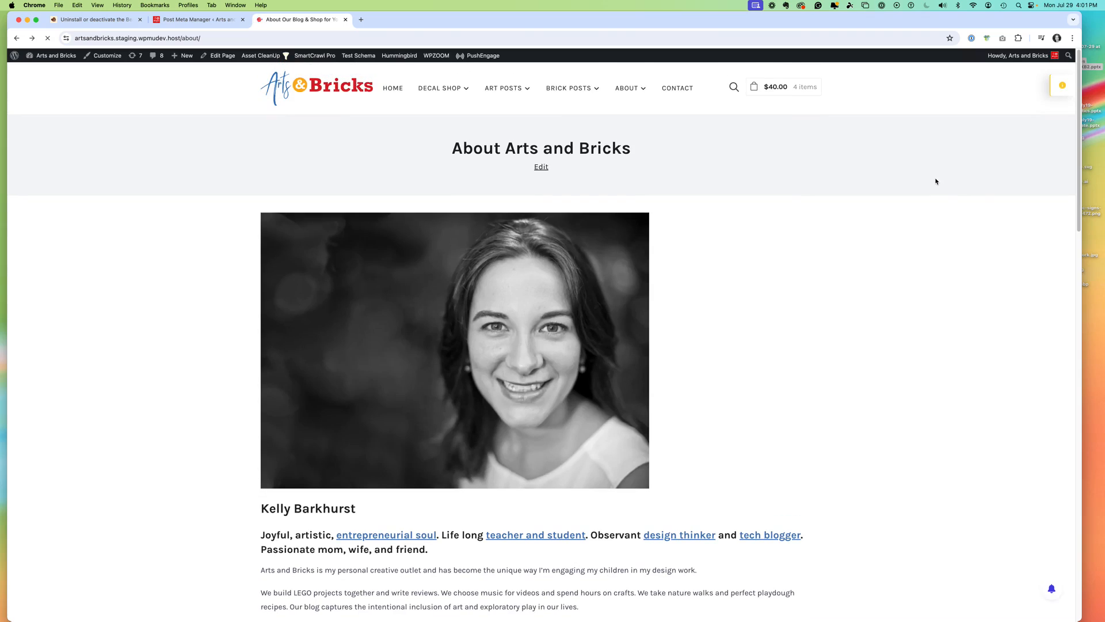
drag(1076, 138, 834, 195)
click(221, 56)
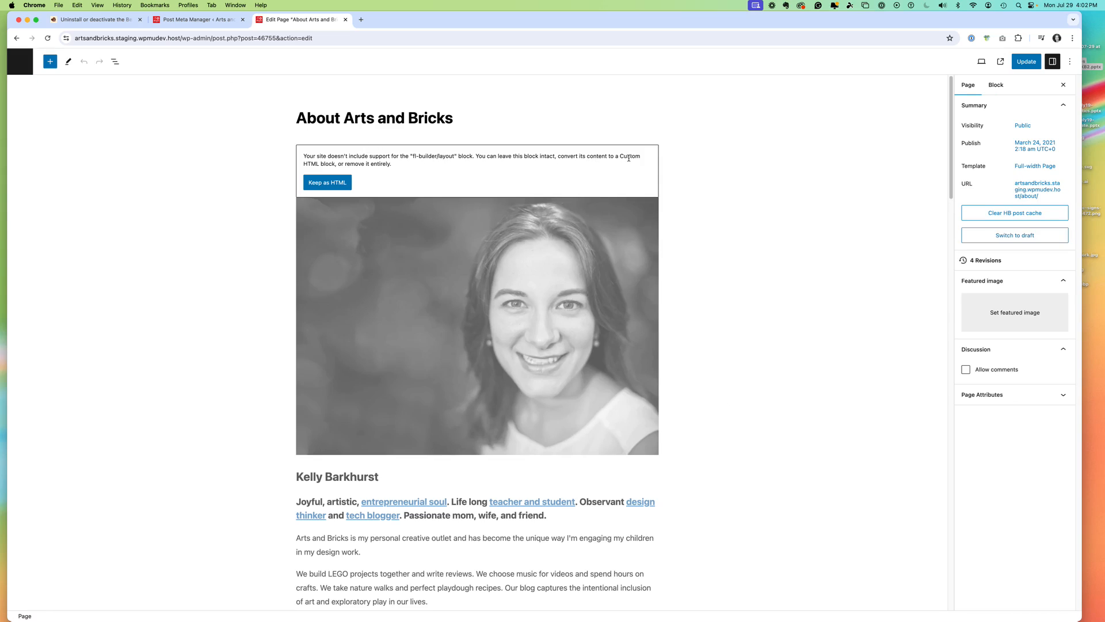
- Keep the unsupported fl-builder/layout block as HTML, preview it, and convert the Custom HTML block to regular blocks
click(337, 183)
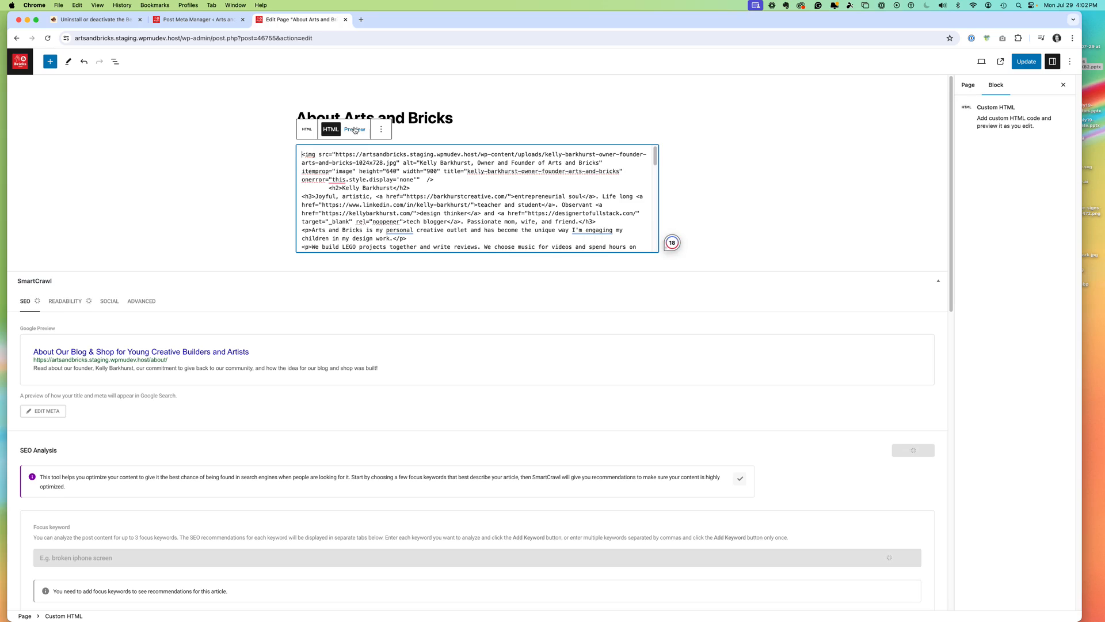
click(355, 130)
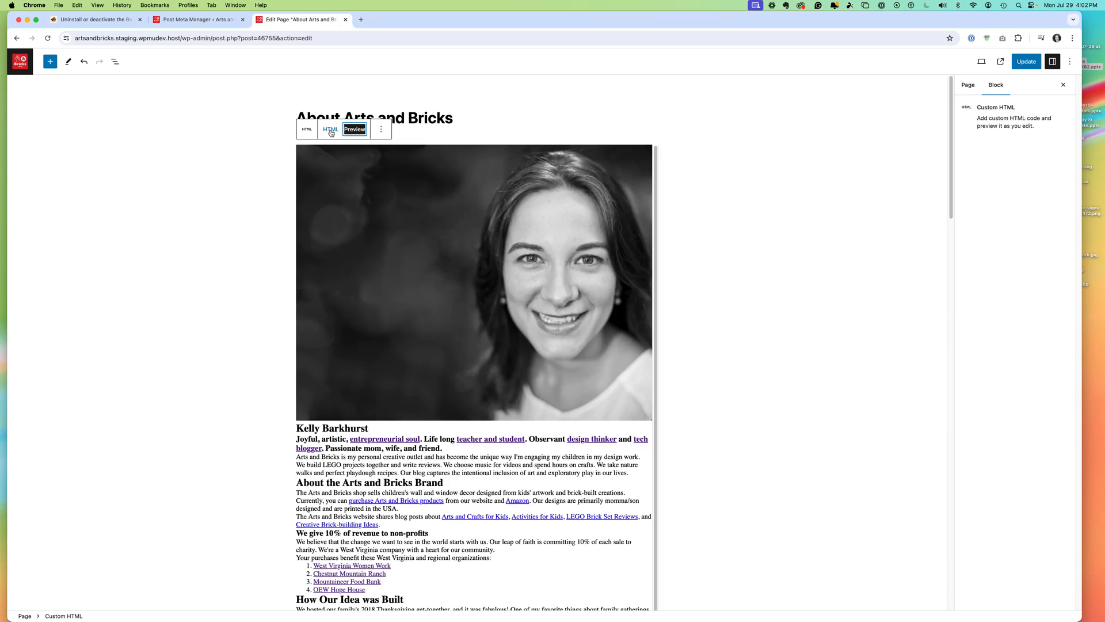
click(381, 129)
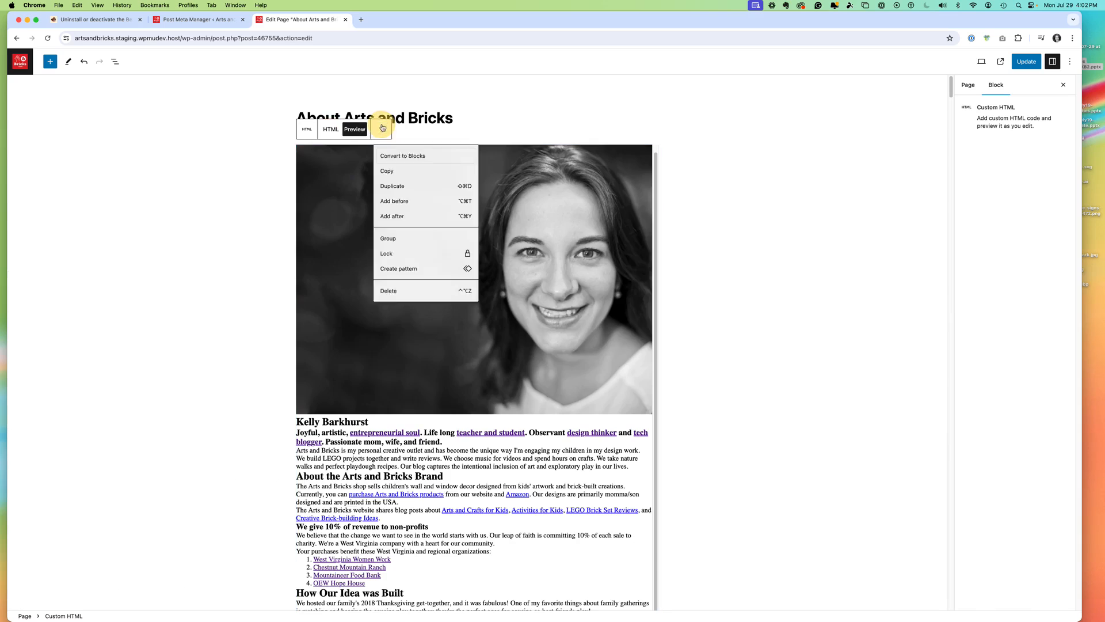
click(407, 156)
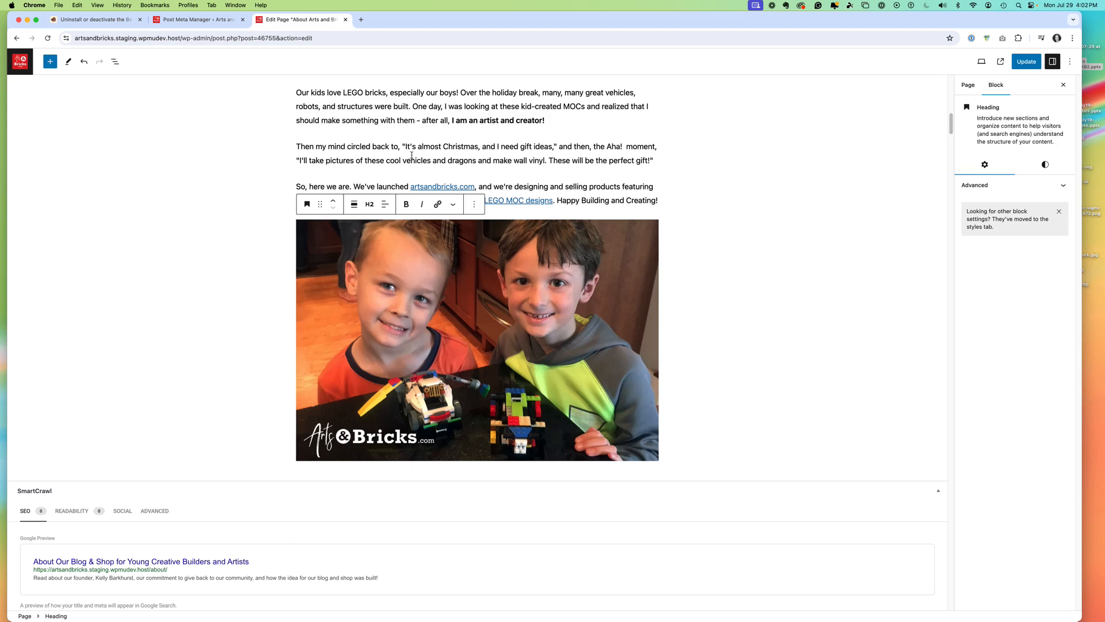
- Insert a Separator block directly above the "About the Arts and Bricks Brand" heading
drag(951, 124, 950, 79)
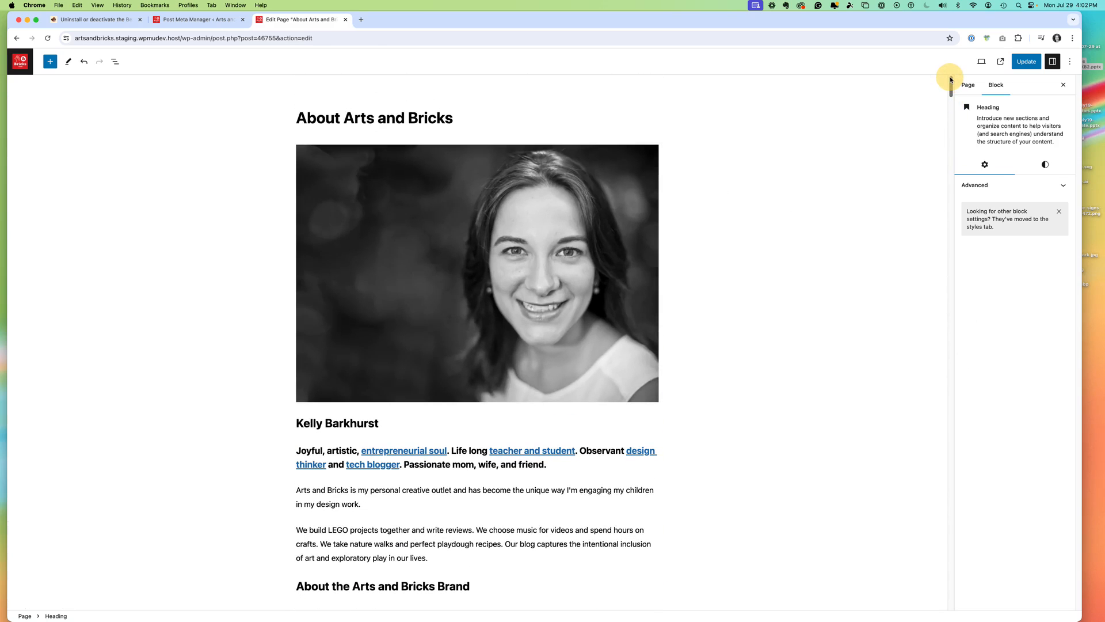
click(433, 558)
key(Return)
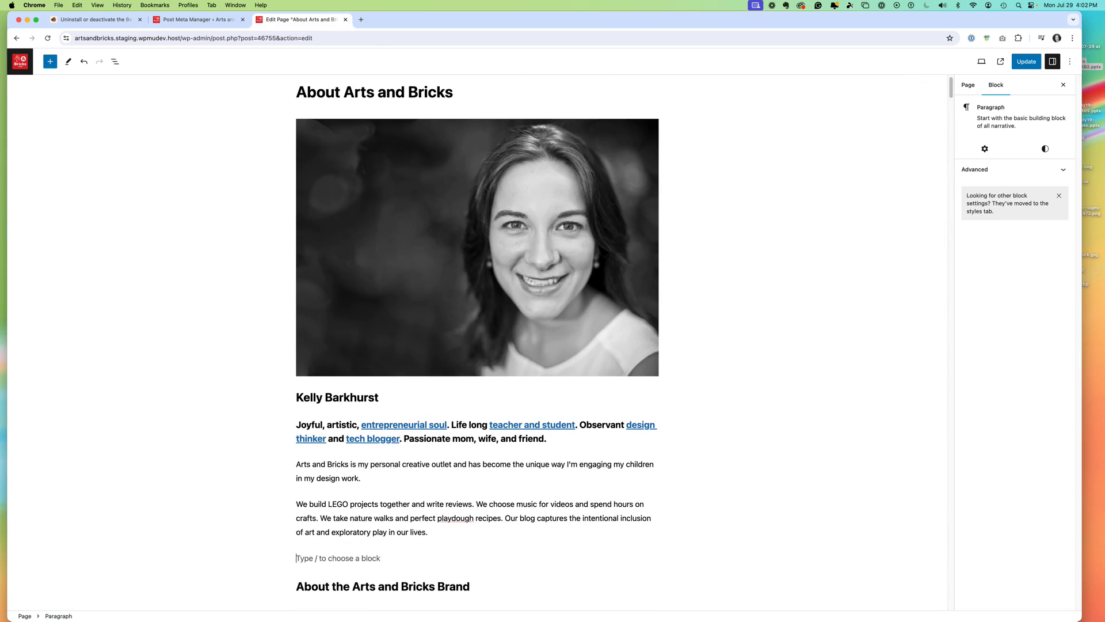
click(652, 555)
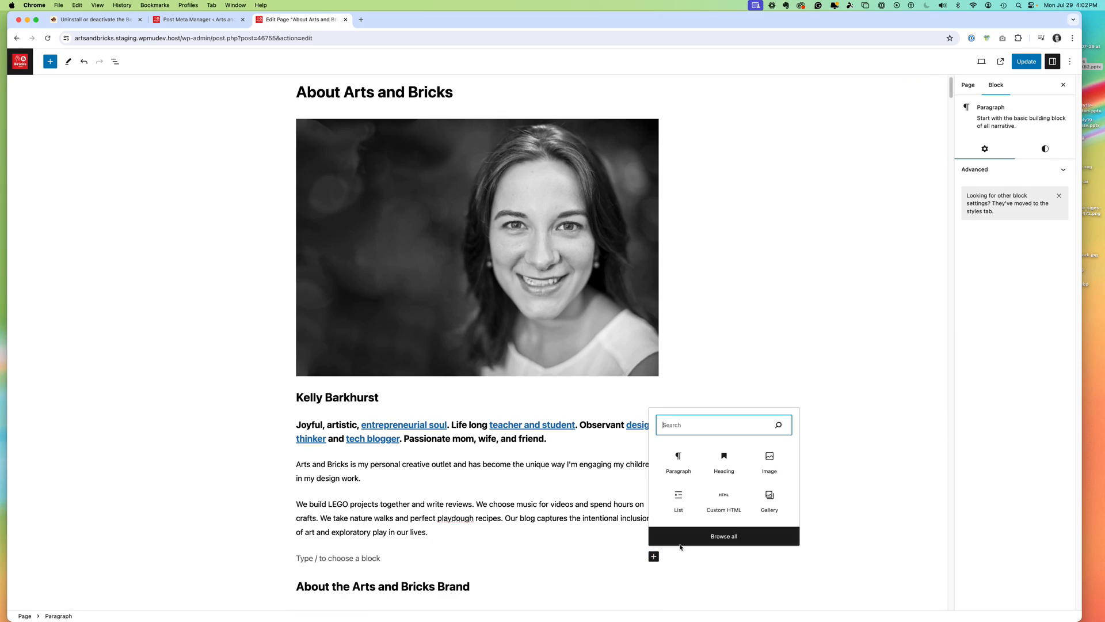
text(sep)
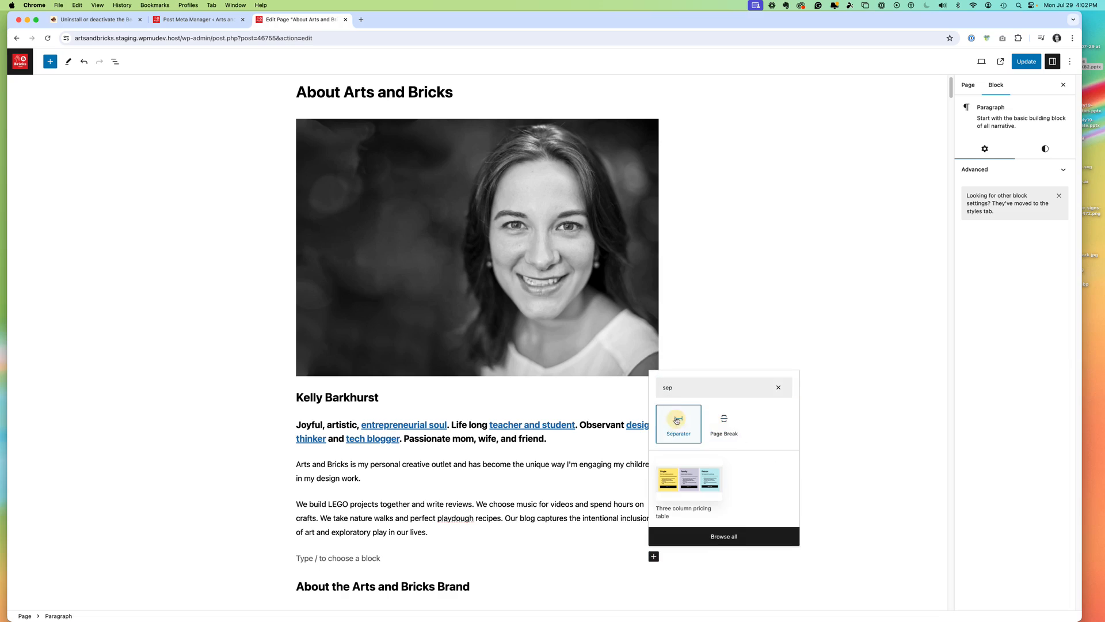
click(677, 420)
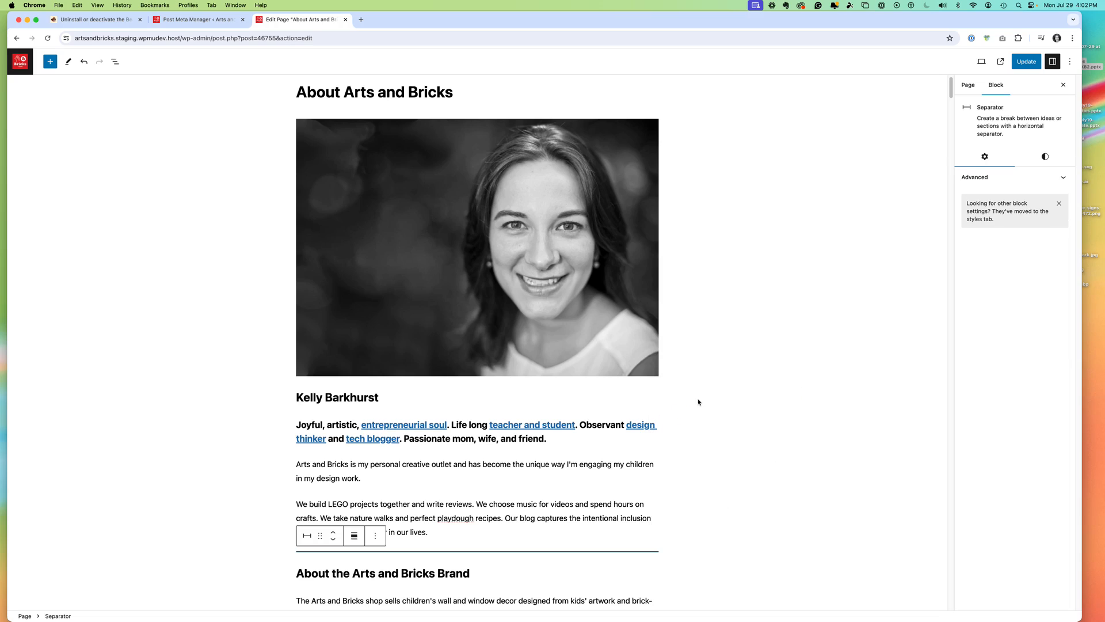
- Insert a Separator block between the numbered list of organizations and the "How Our Idea was Built" heading
drag(950, 93, 950, 110)
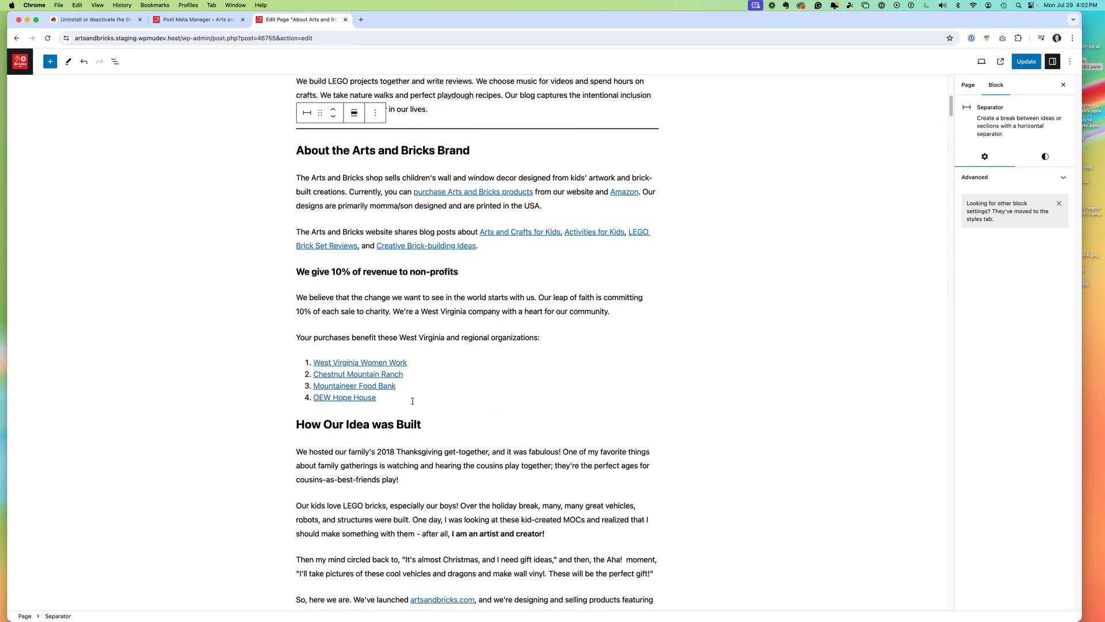
click(386, 399)
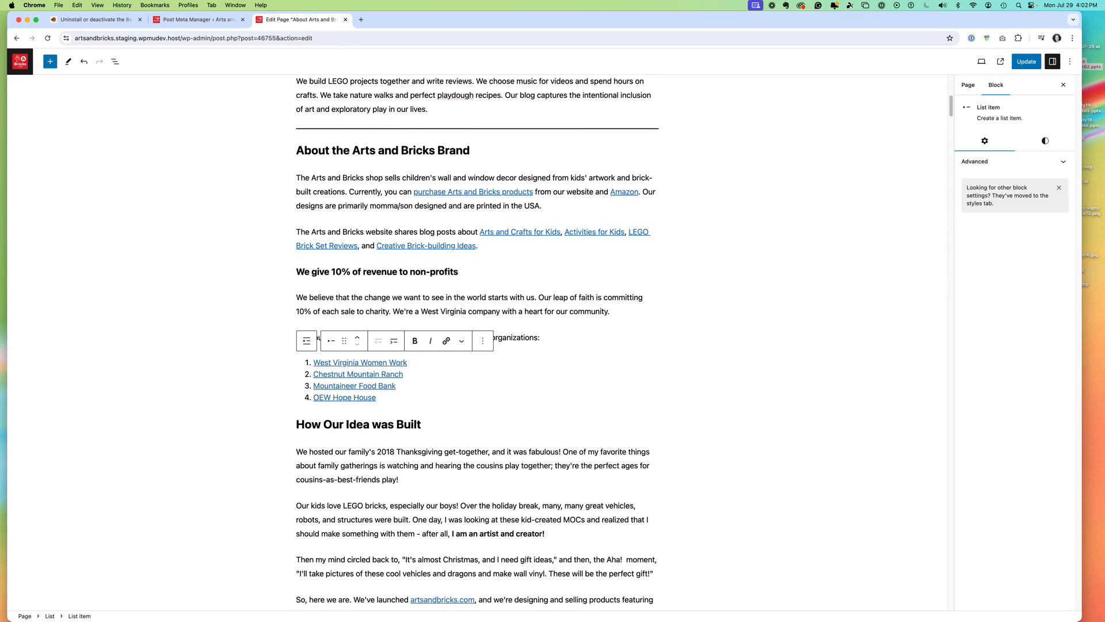
key(Return)
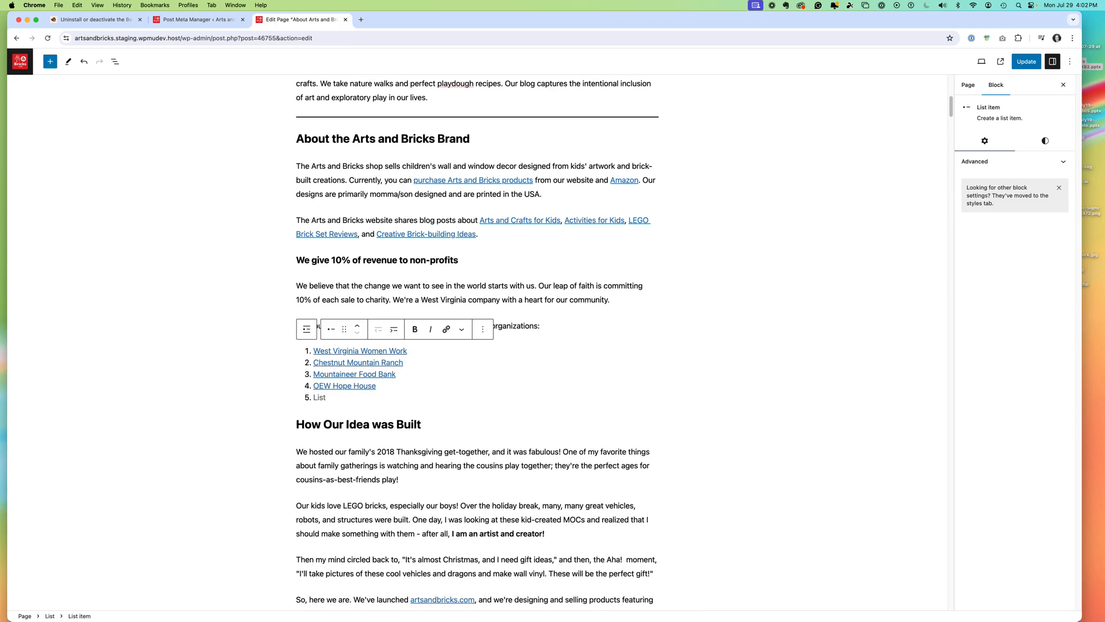
key(Return)
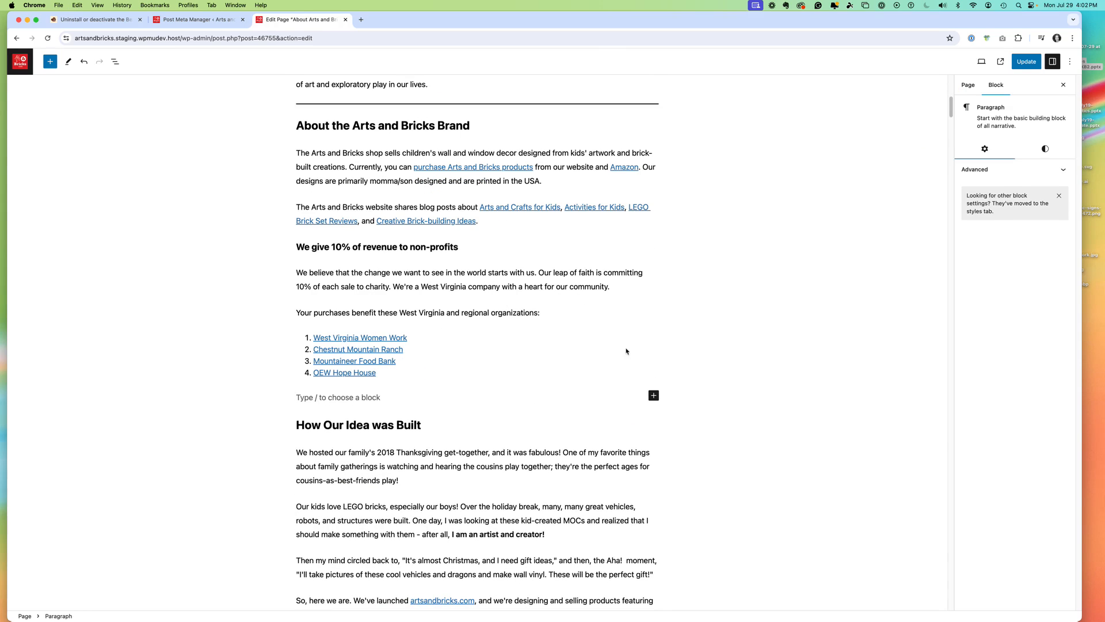
click(653, 395)
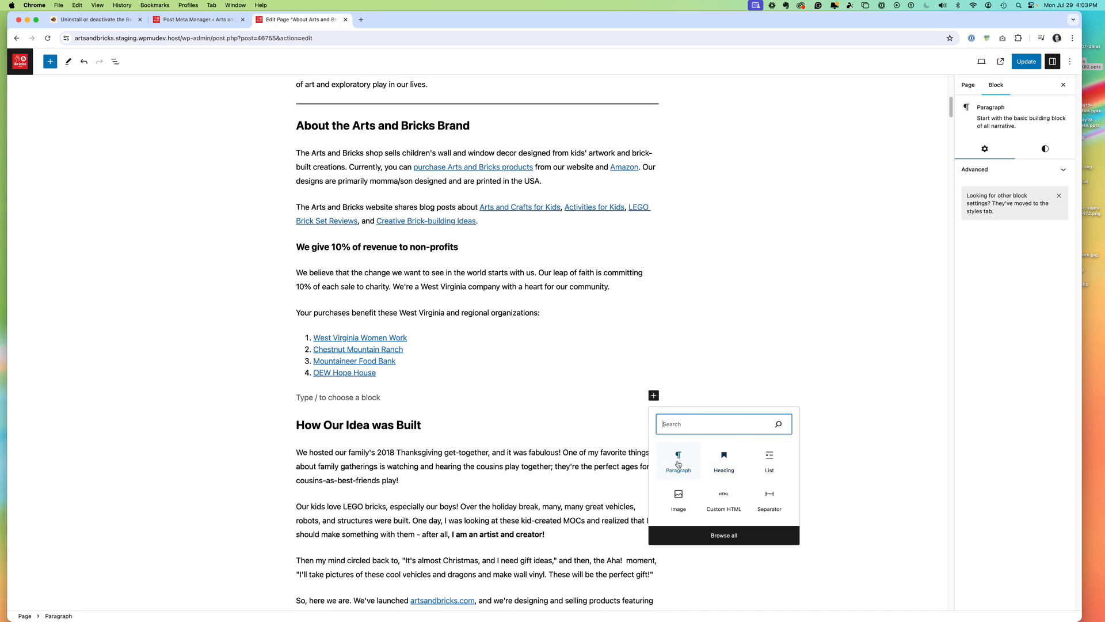
click(769, 495)
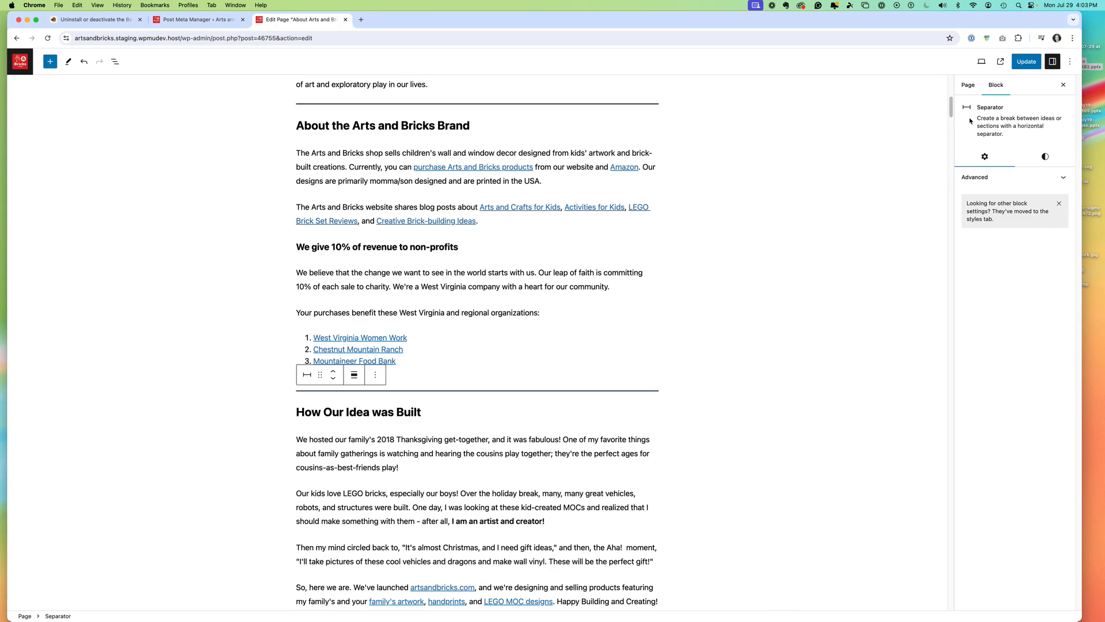
- Update the About Arts and Bricks page and look through the published version from top to bottom
drag(950, 112, 978, 46)
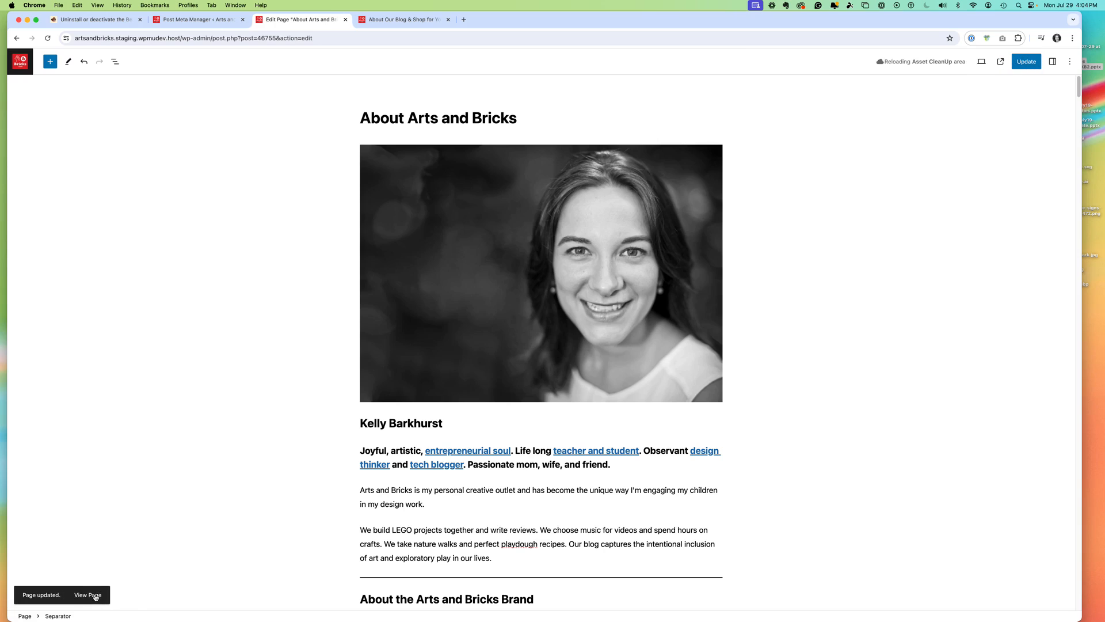
click(91, 595)
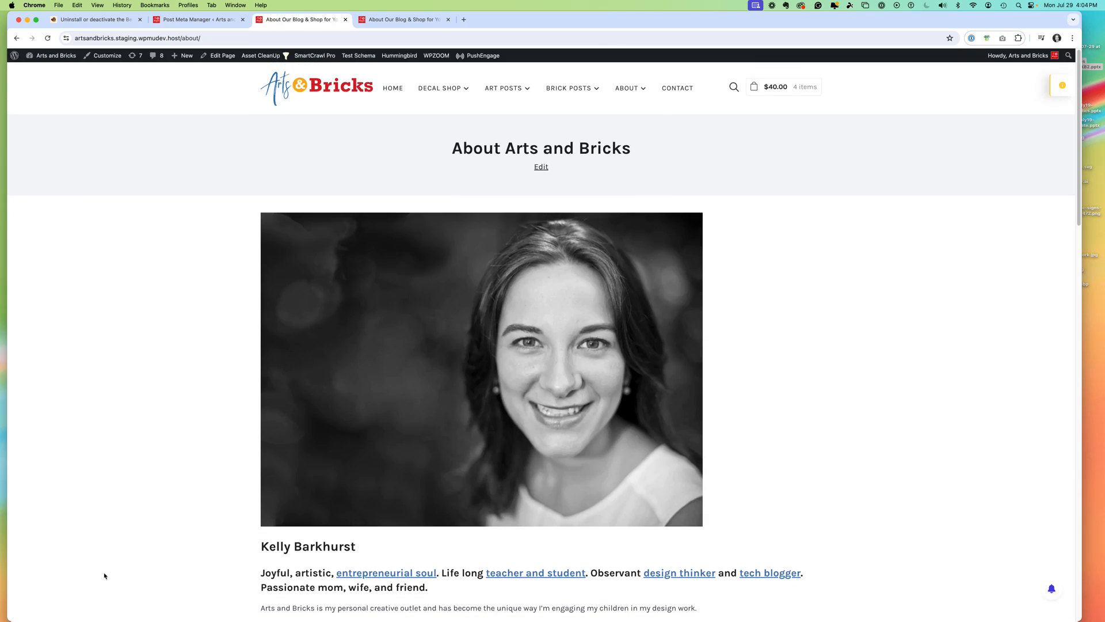
drag(1078, 119, 1016, 262)
scroll(1017, 262, down, 15)
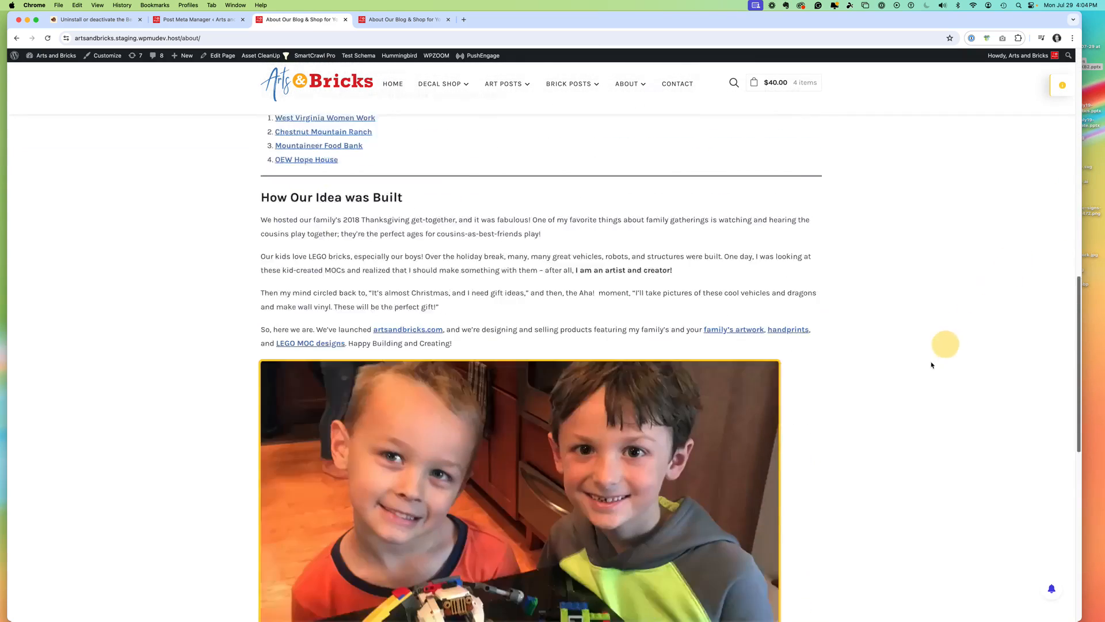
scroll(846, 402, up, 10)
scroll(851, 330, up, 10)
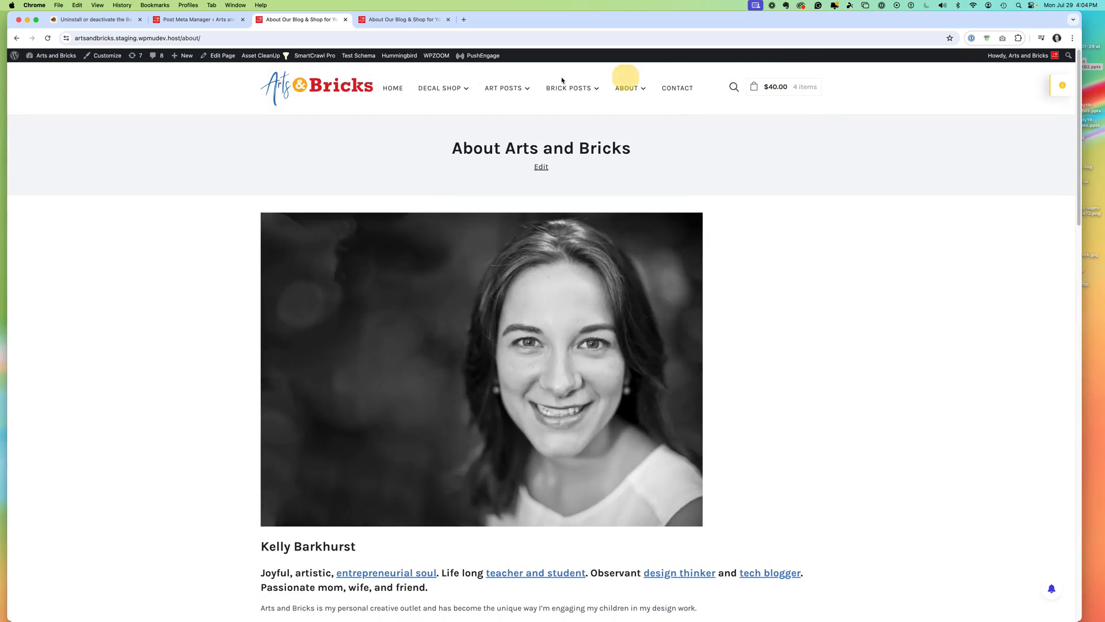
- Review the deactivation and uninstall options in the Beaver Builder documentation
click(117, 20)
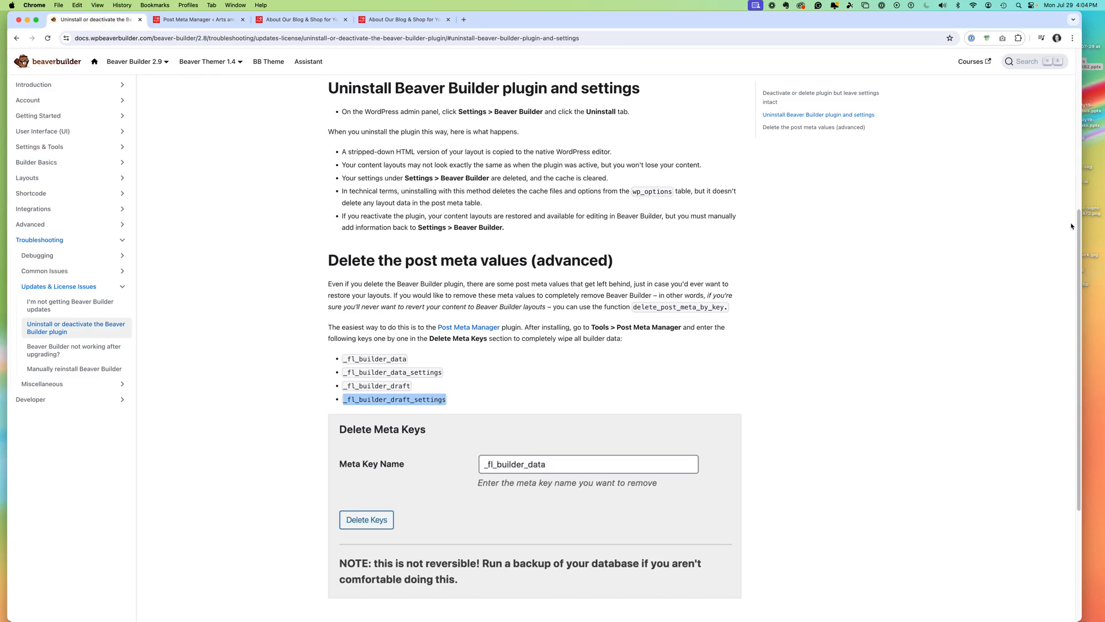
drag(1078, 220, 1008, 150)
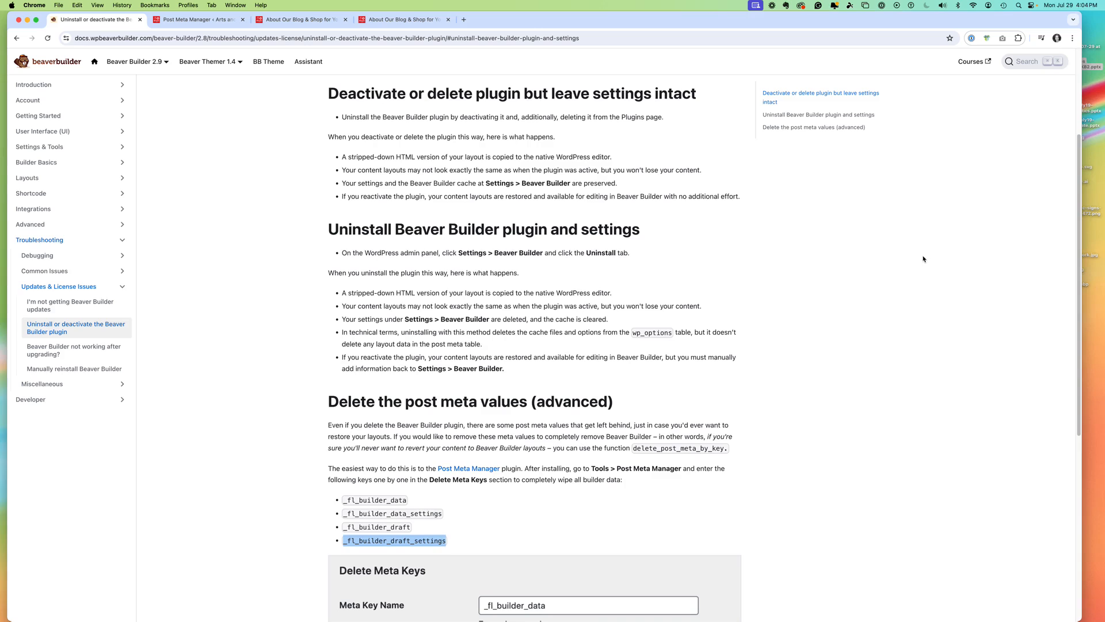